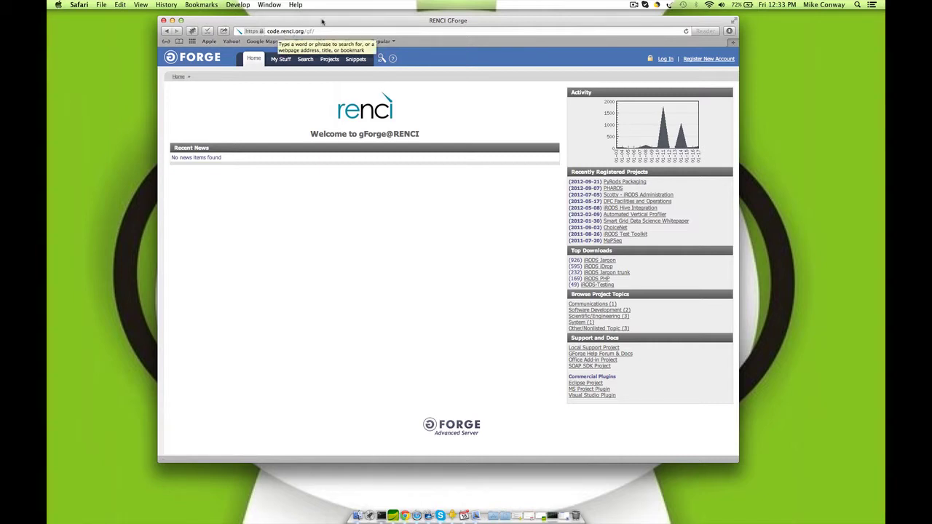
Step: Open the iRODS iDrop page from Projects and start the iDrop SNAPSHOT idrop.jnlp Web Start download
click(330, 60)
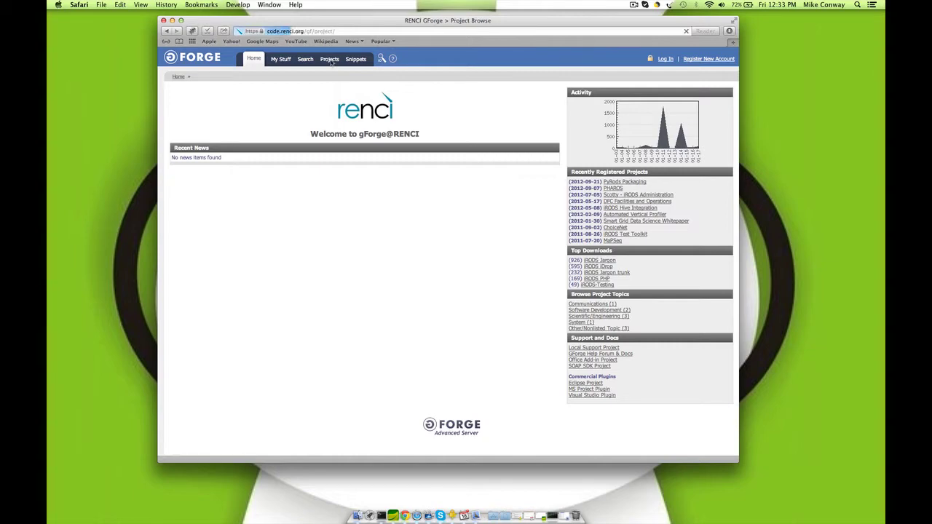
scroll(271, 206, down, 5)
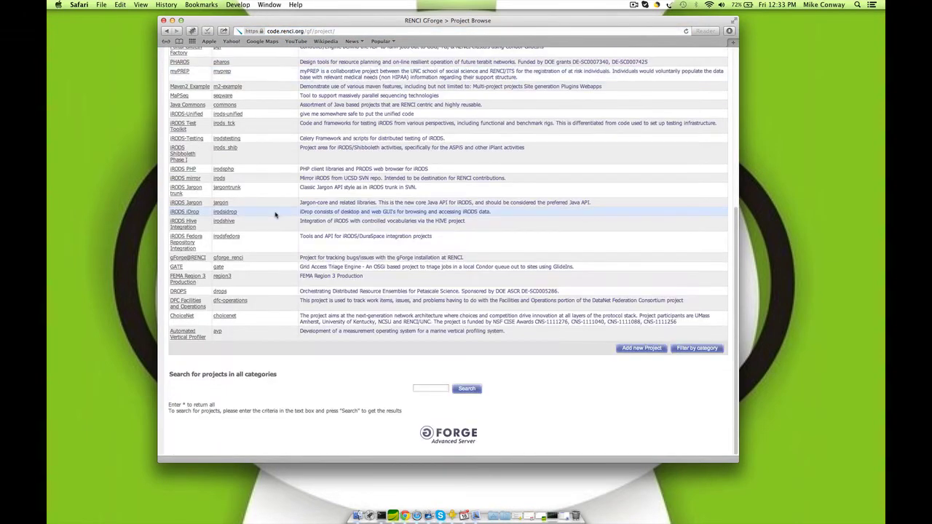
click(178, 212)
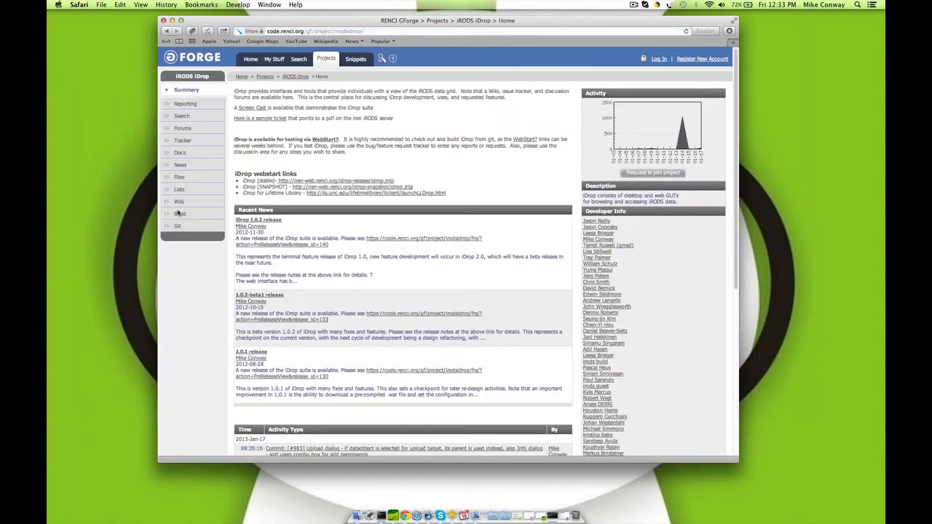
scroll(459, 144, down, 3)
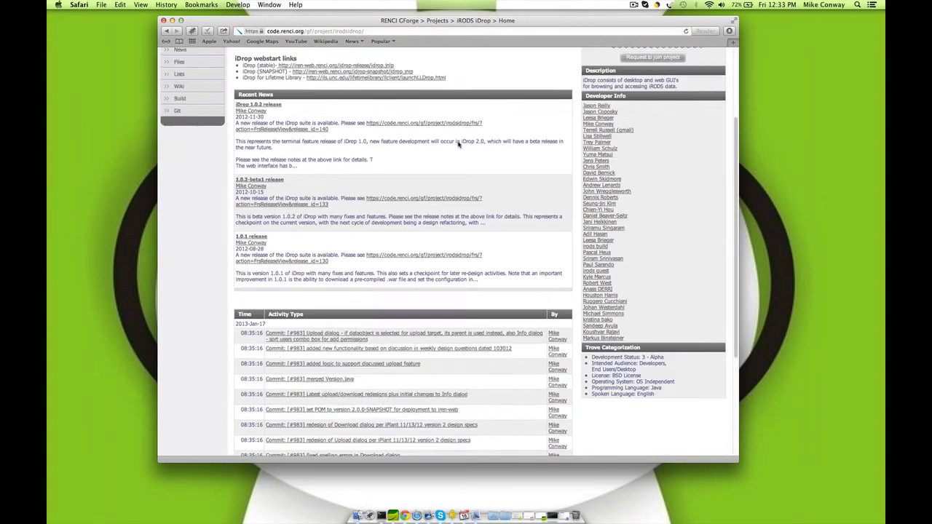
scroll(459, 144, up, 3)
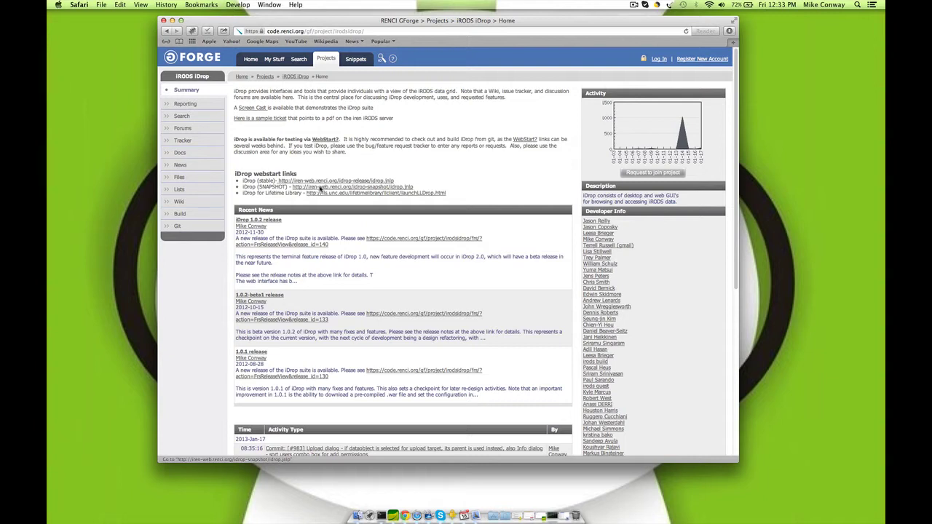
click(404, 188)
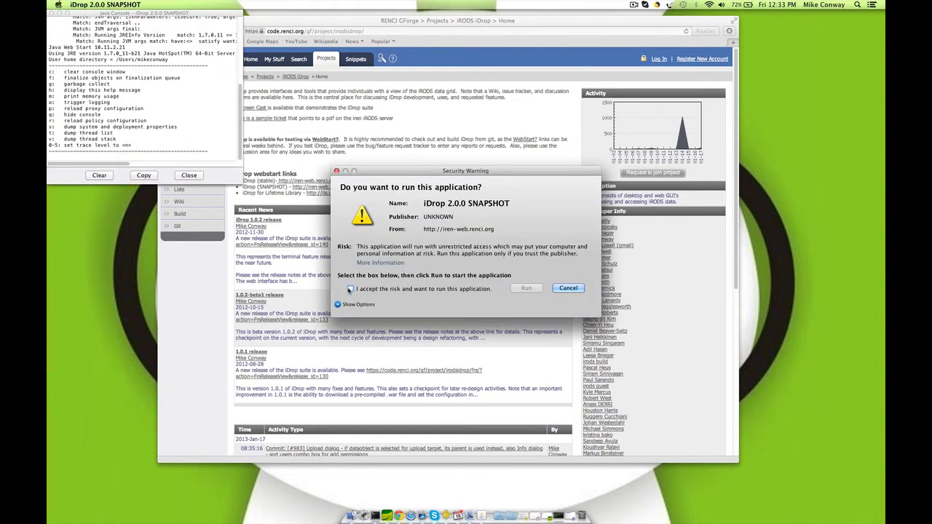
Step: Accept the security risk, run iDrop 2.0.0 SNAPSHOT, and move the Java Console to the bottom-left
click(350, 290)
click(527, 288)
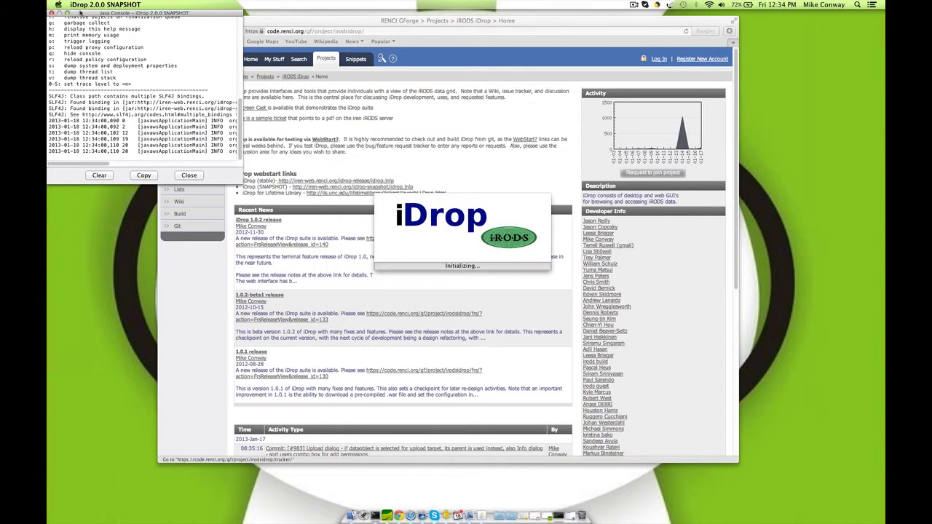
drag(81, 14, 100, 502)
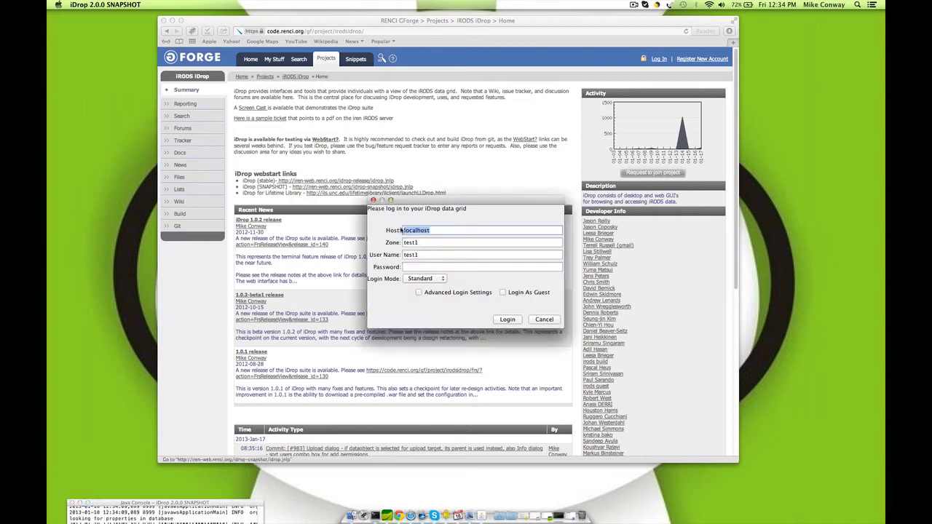
Step: Log in to the localhost grid with the account password and advanced settings, then minimize Safari
click(419, 267)
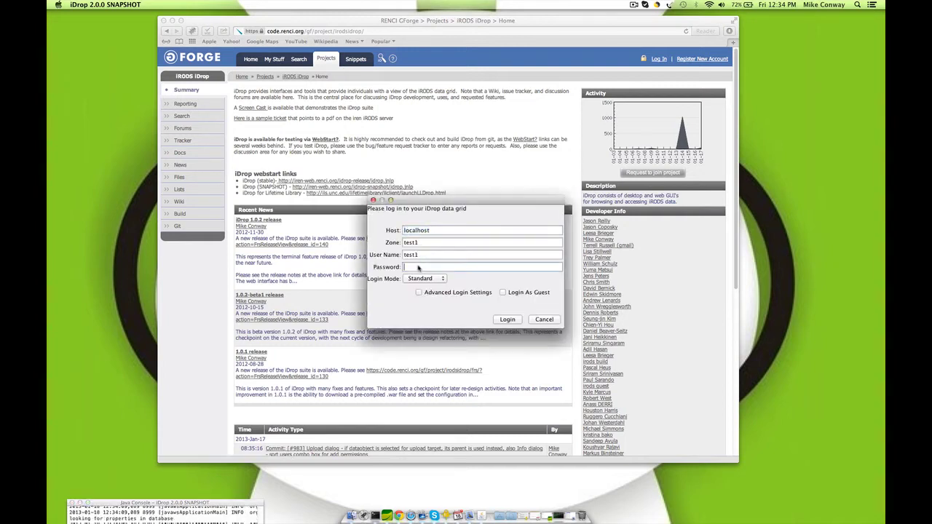
text(test)
click(442, 292)
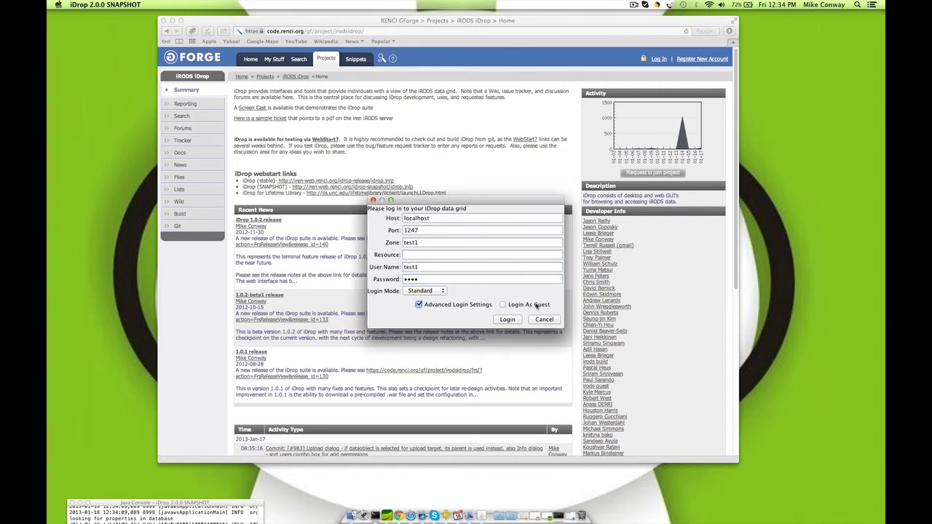
click(509, 320)
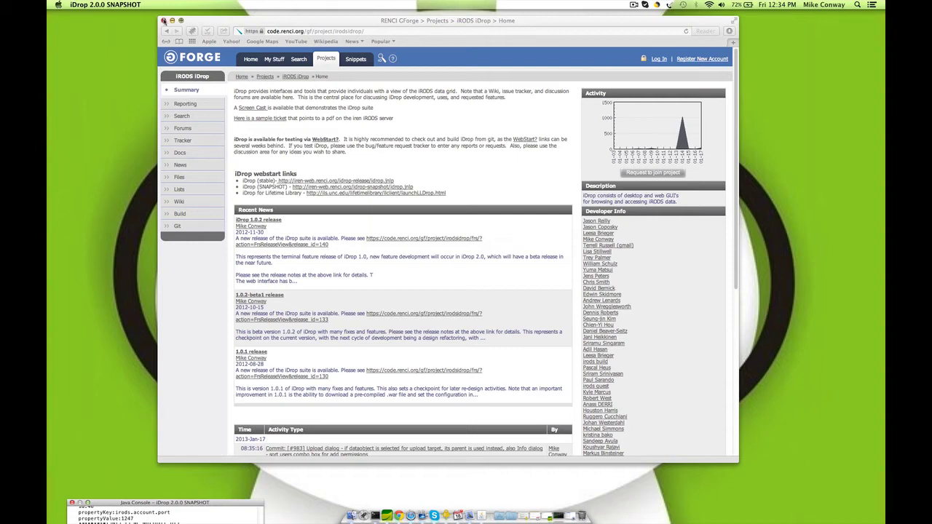
click(172, 21)
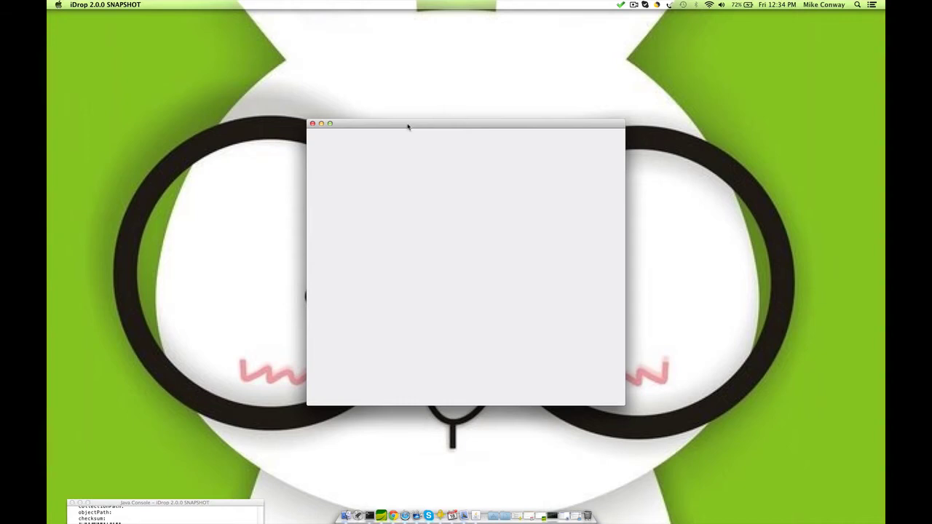
Step: Reposition the iDrop main window up and left while its root-folder listing loads
drag(408, 126, 406, 101)
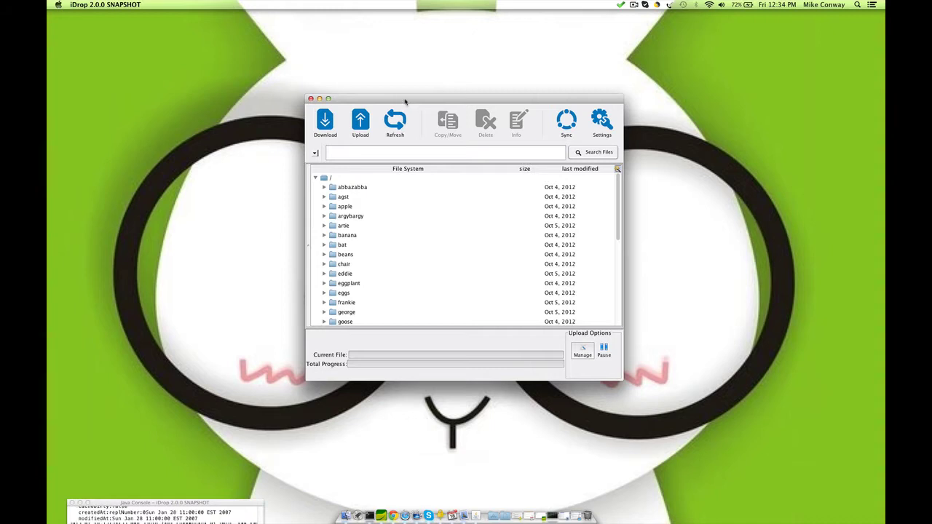
drag(406, 102, 395, 79)
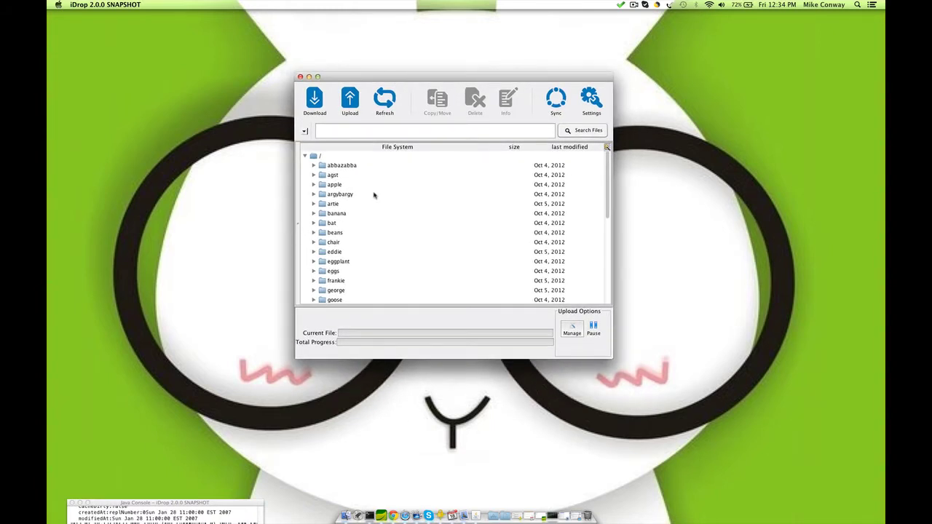
mouse_move(374, 195)
drag(373, 78, 364, 68)
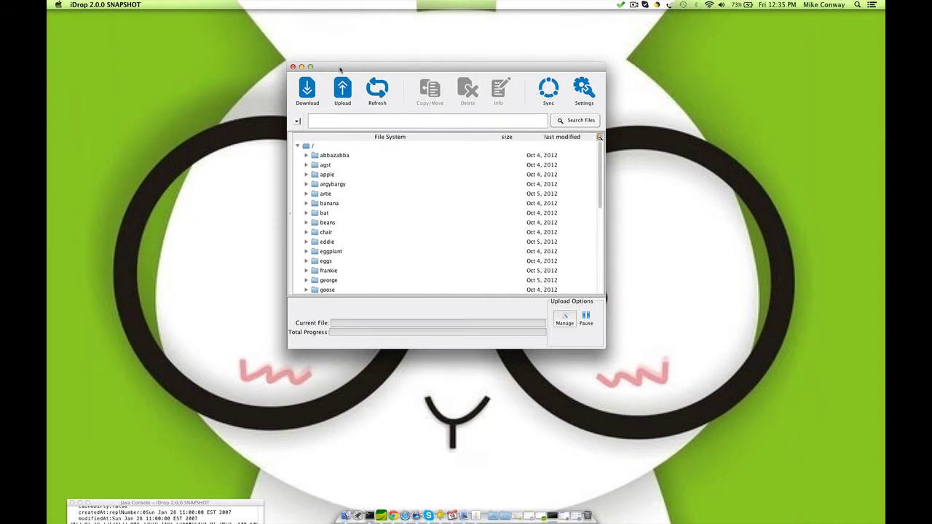
drag(340, 70, 333, 62)
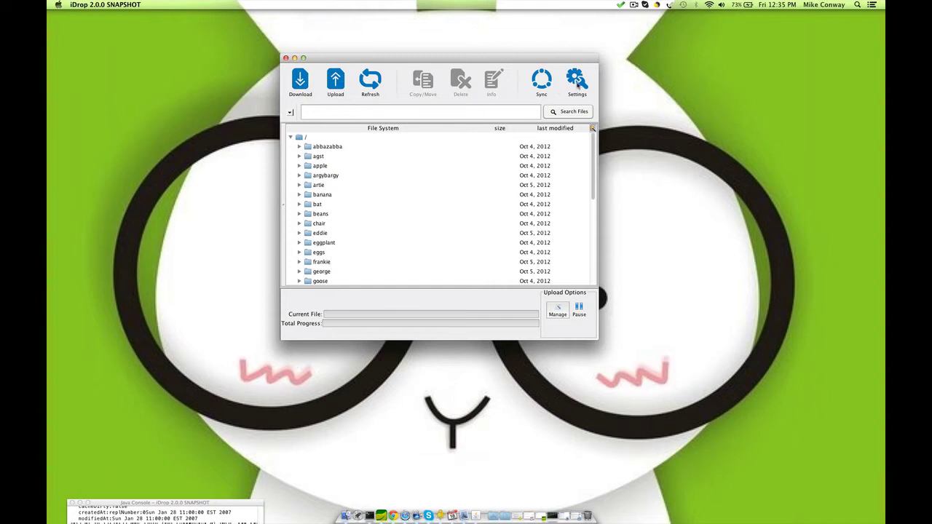
Step: Check synch1's local folder, Weekly frequency and iRODS destination in Synchronization settings, then request Synch Now
click(577, 79)
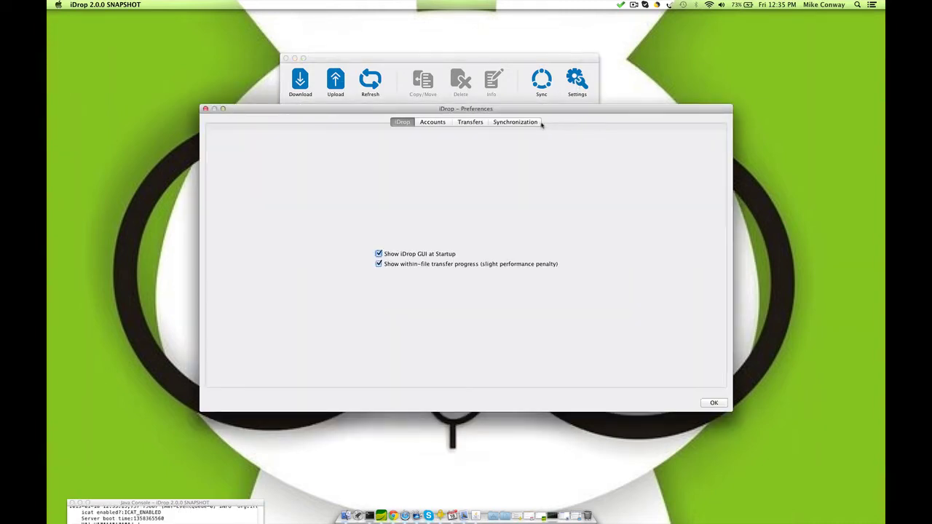
click(520, 124)
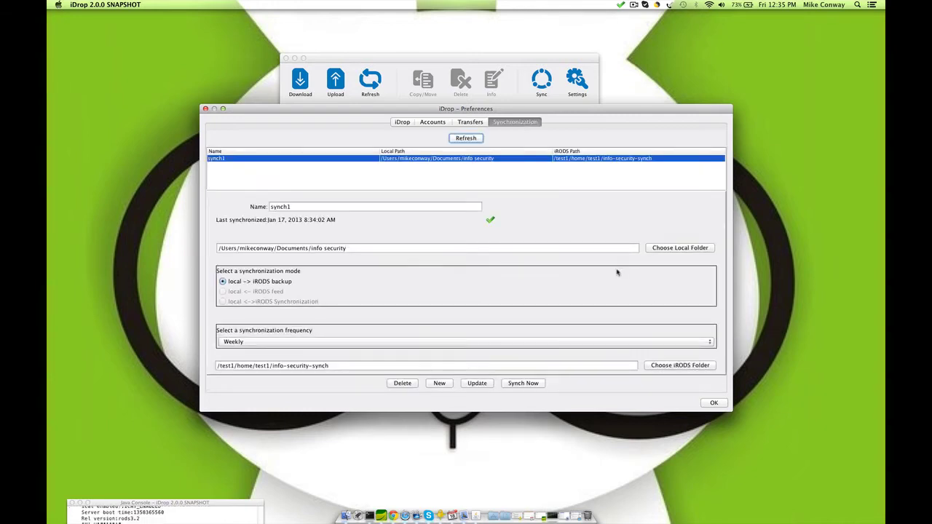
drag(407, 112, 387, 41)
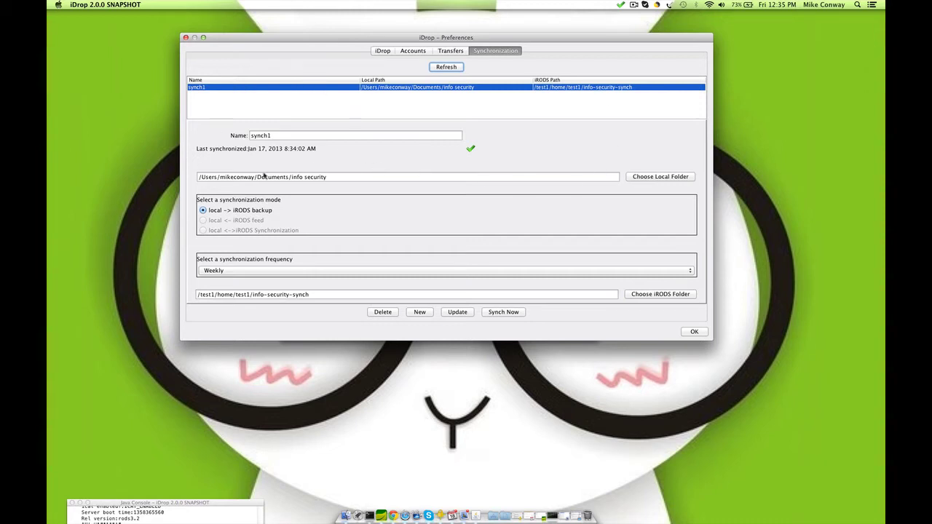
click(392, 177)
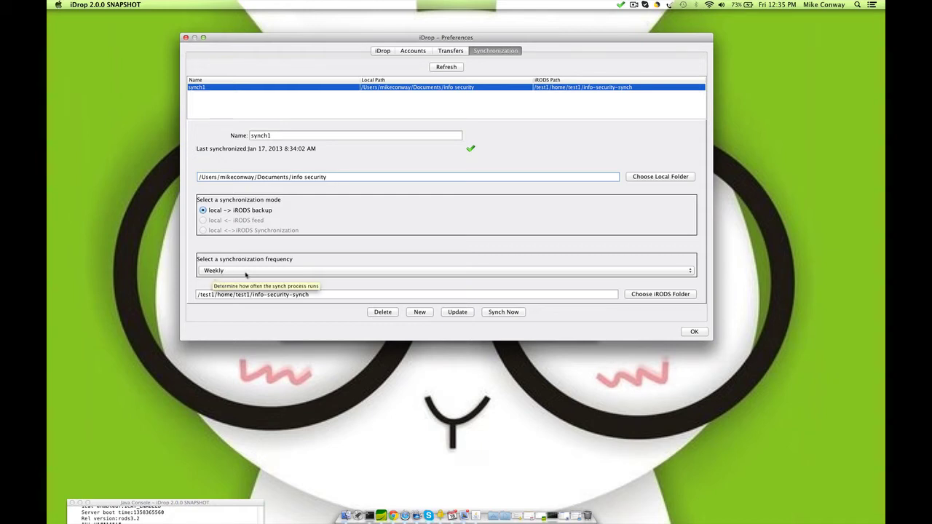
click(245, 271)
click(197, 244)
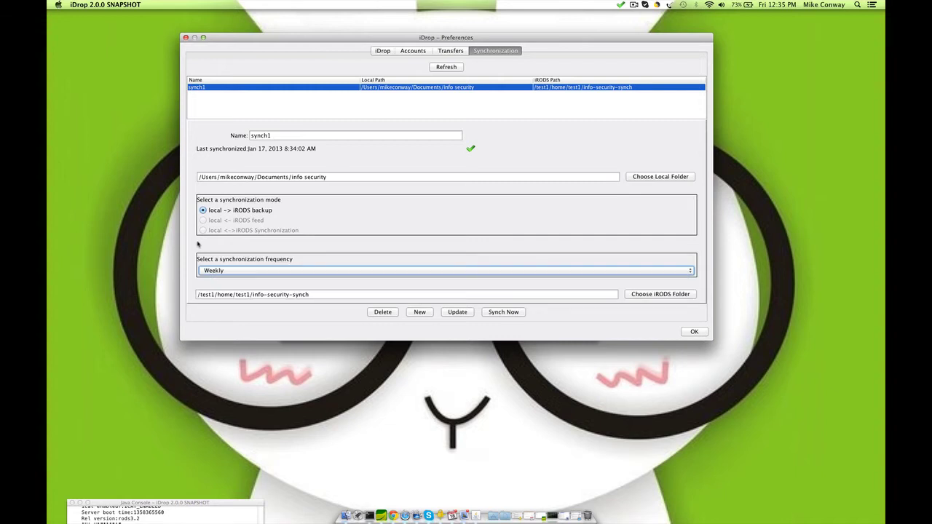
click(323, 297)
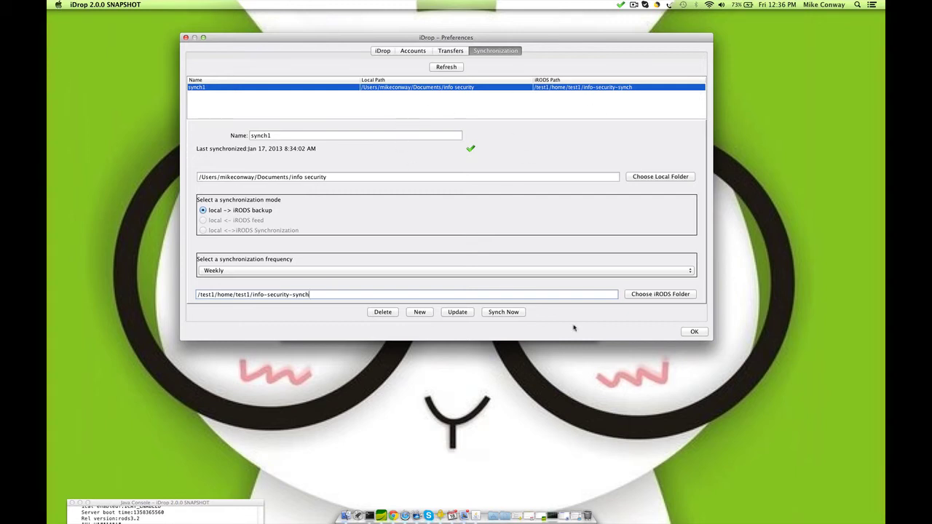
click(503, 313)
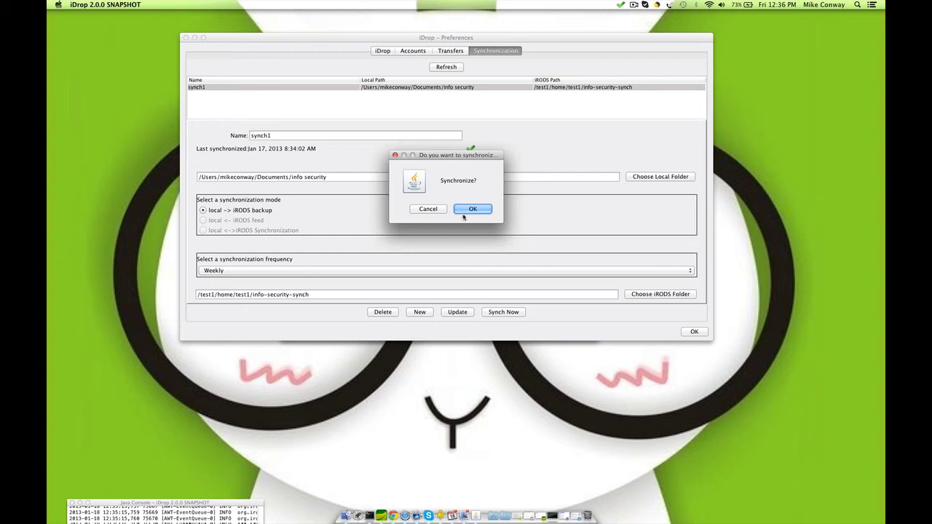
Step: Confirm the synch1 run, close Preferences, then reopen the Synchronization tab to see the new last-sync time
click(480, 209)
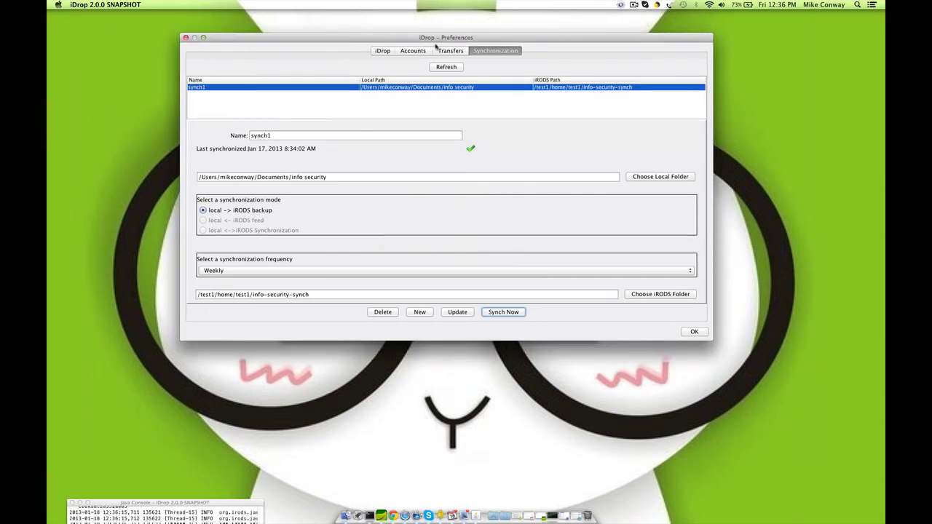
drag(428, 37, 556, 247)
drag(429, 58, 421, 14)
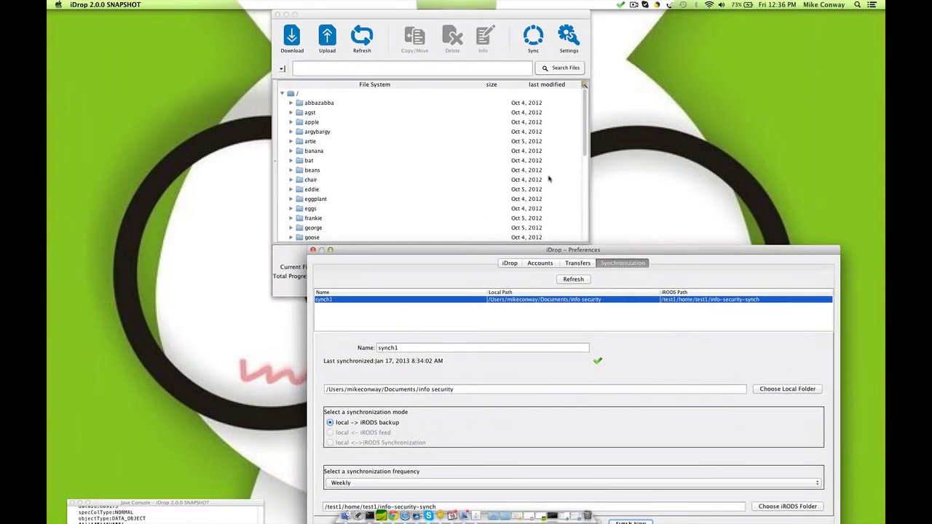
click(314, 250)
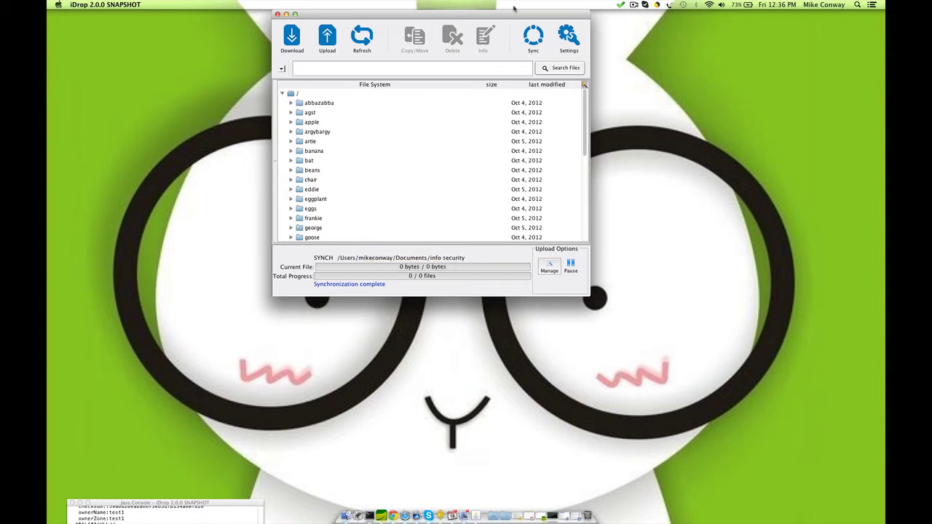
click(562, 38)
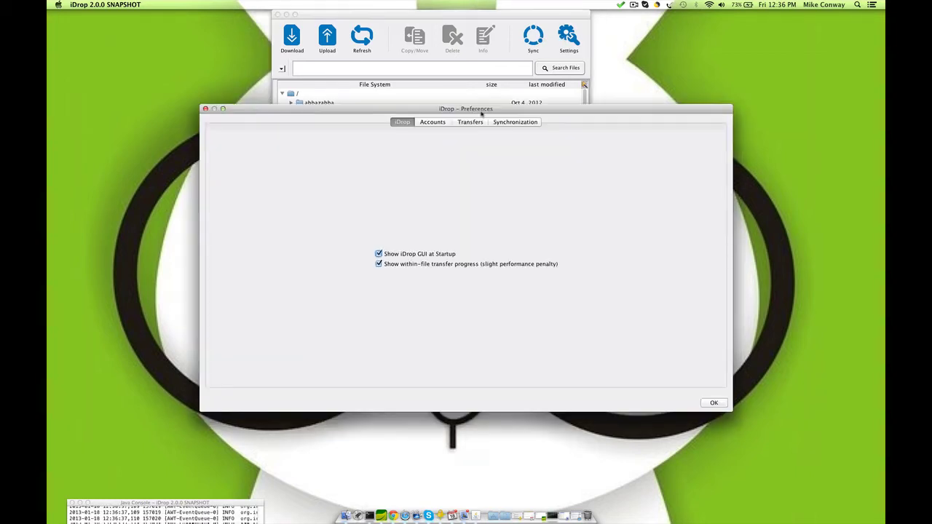
click(523, 122)
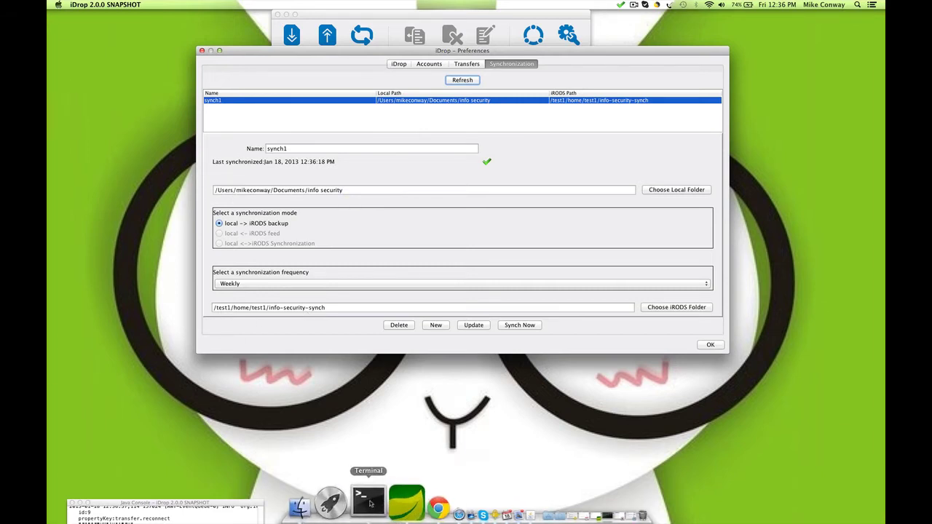
Step: In a new Terminal tab, change into the Documents/info security folder
click(370, 503)
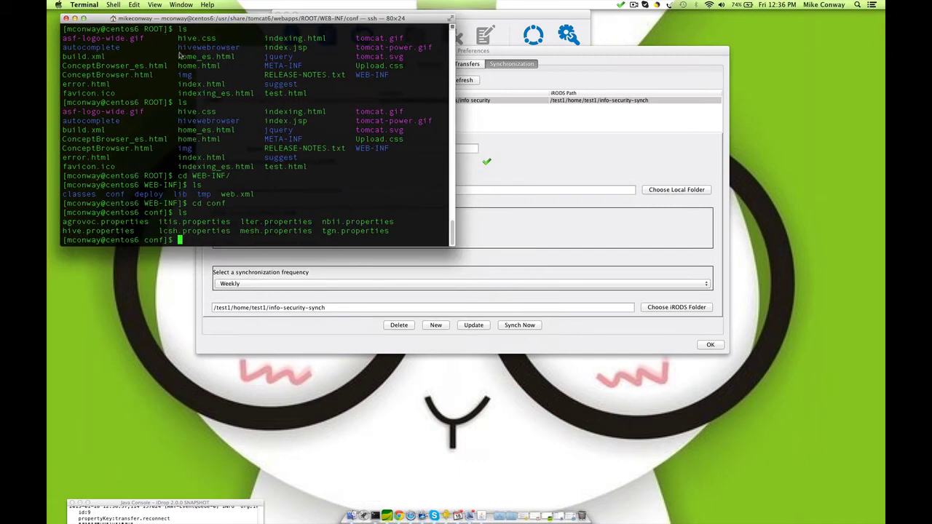
key(super+t)
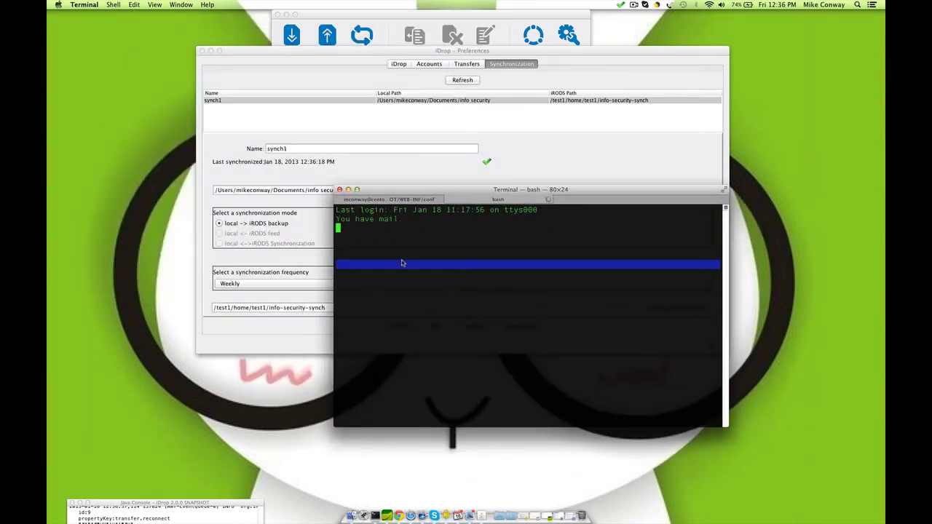
text(cd)
key(Return)
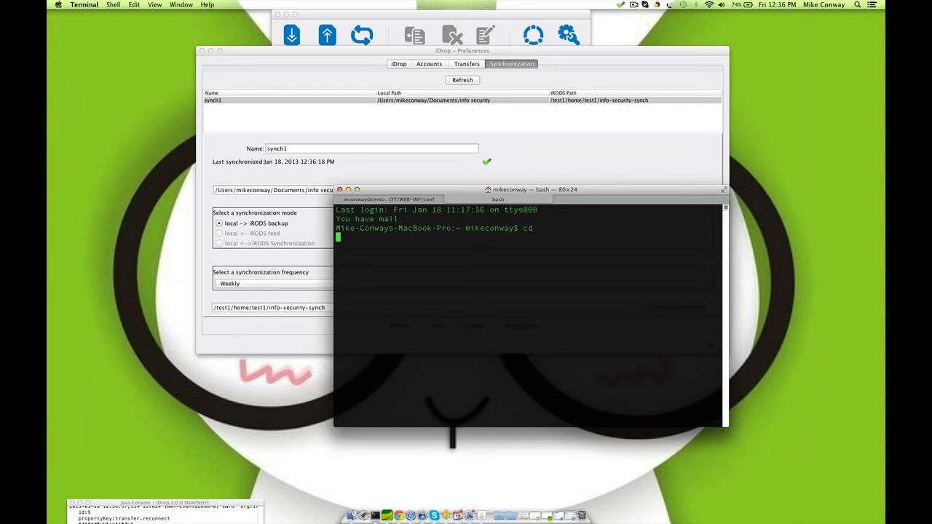
text(cd Doc)
key(Tab)
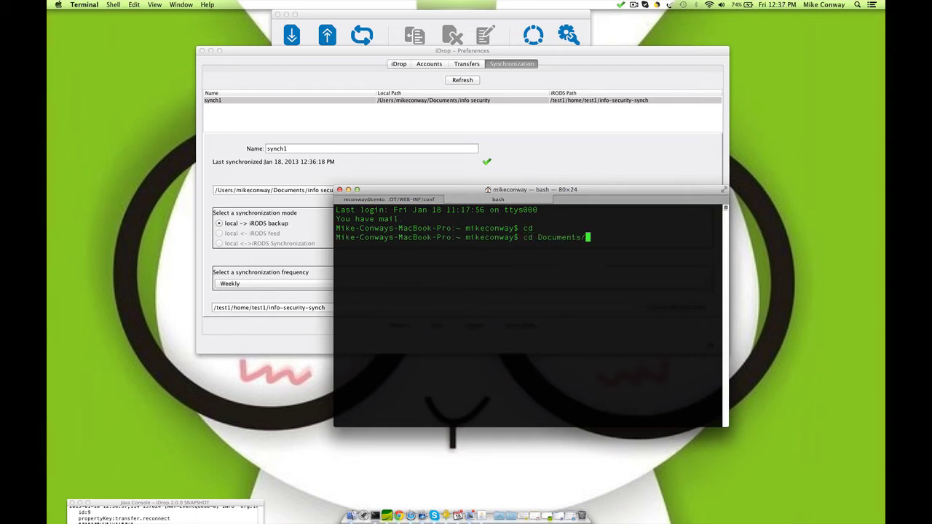
text(in)
key(Tab)
key(Return)
Step: List the folder's files and create an empty hithere.txt with touch
text(ls)
key(Return)
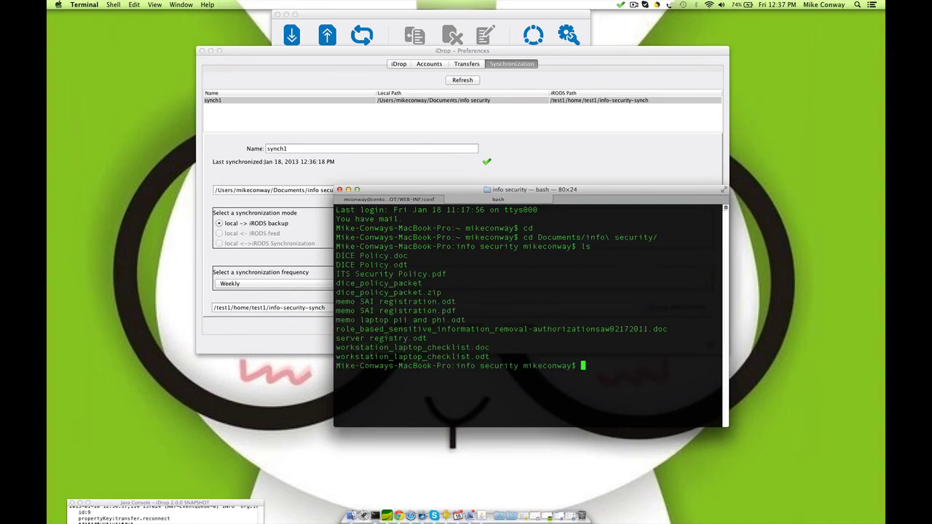
text(touch hithere.txt)
key(Return)
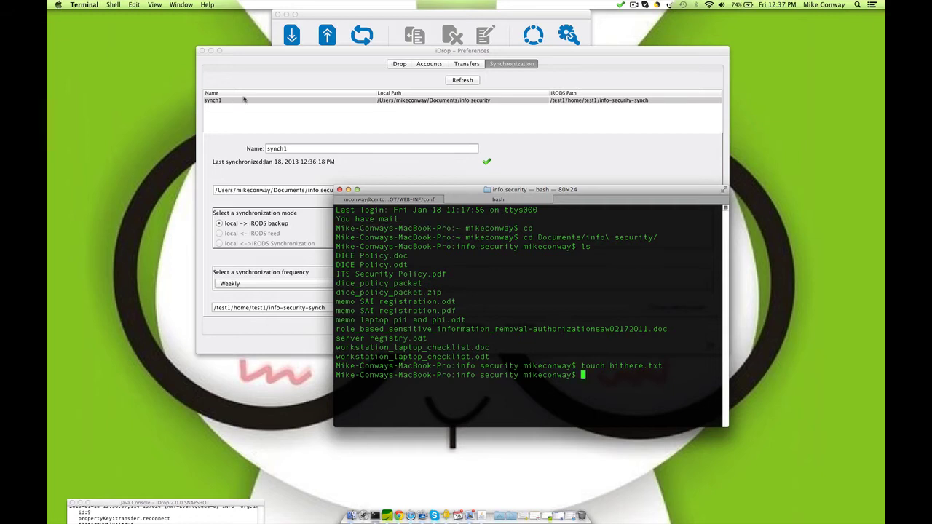
Step: Start another confirmed Synch Now run of synch1 and close Preferences
click(463, 136)
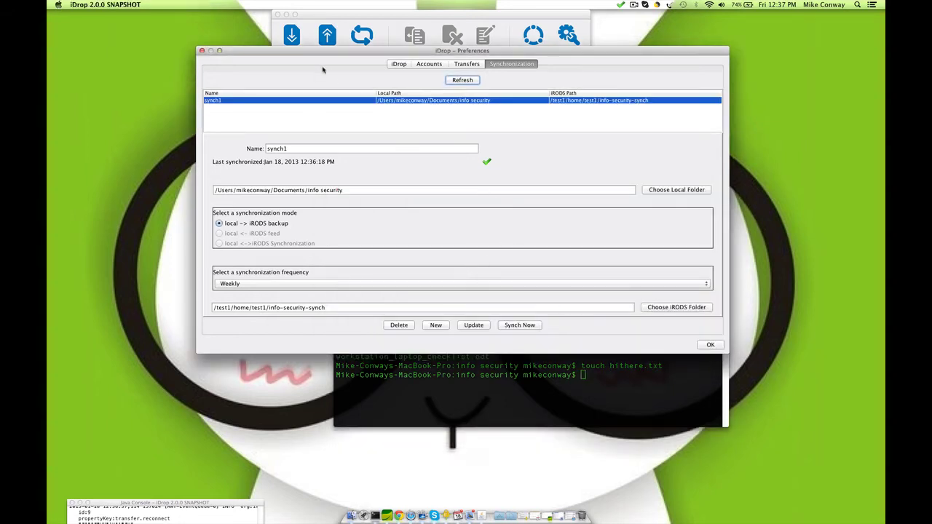
drag(330, 59, 332, 40)
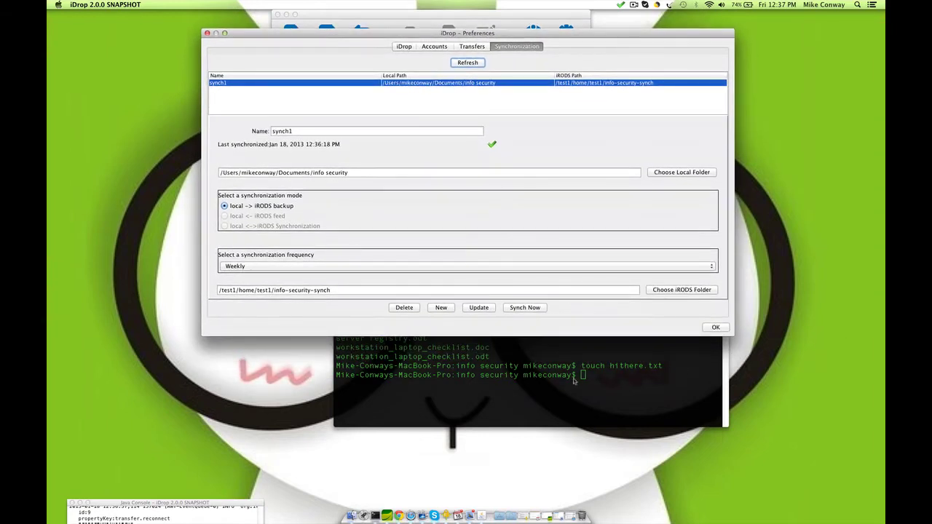
click(527, 307)
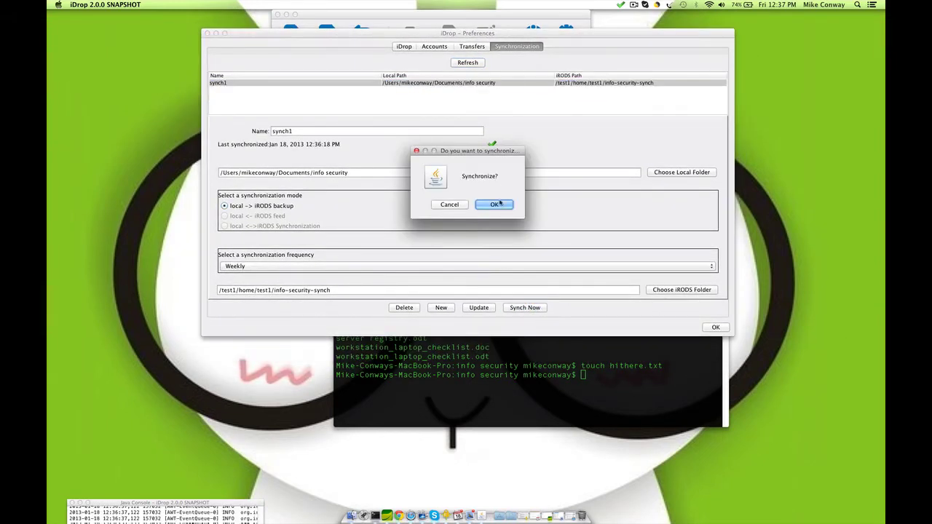
click(498, 205)
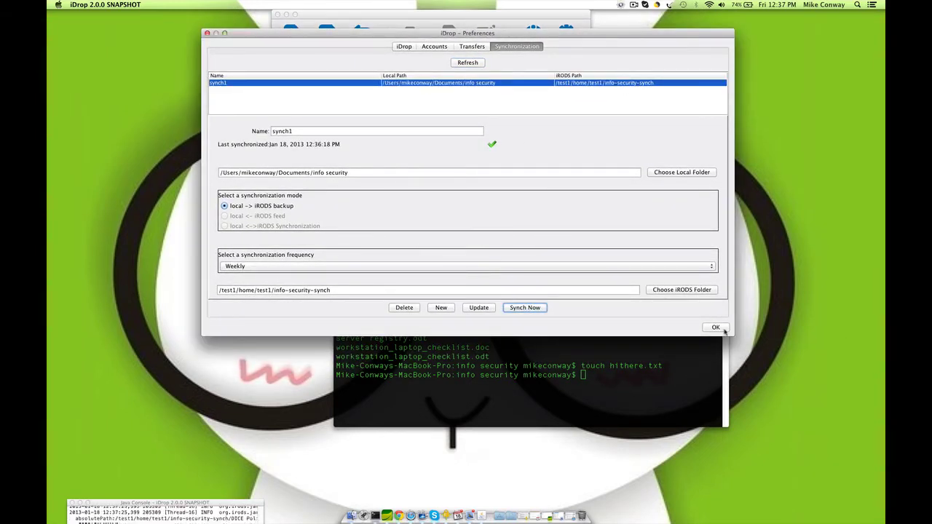
click(721, 329)
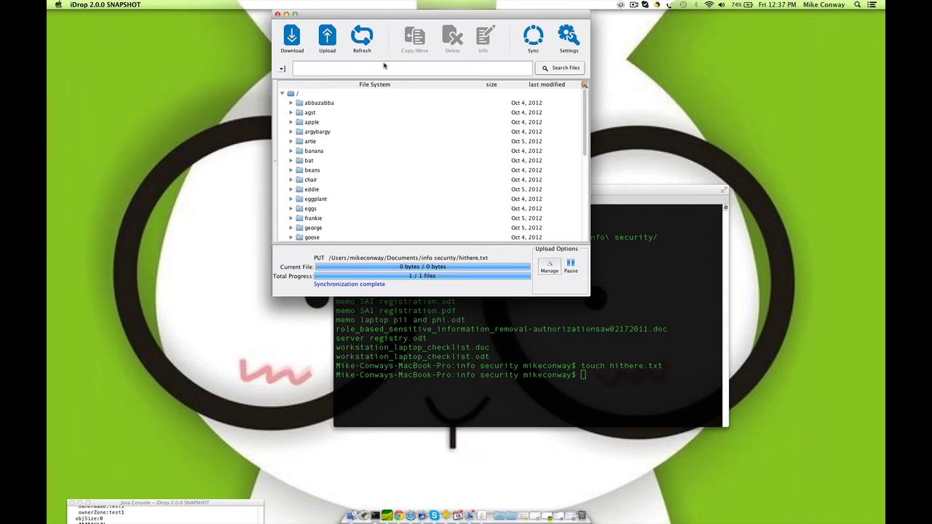
Step: Browse to the Home collection and expand info-security-synch to reveal hithere.txt, then return to Terminal
click(282, 68)
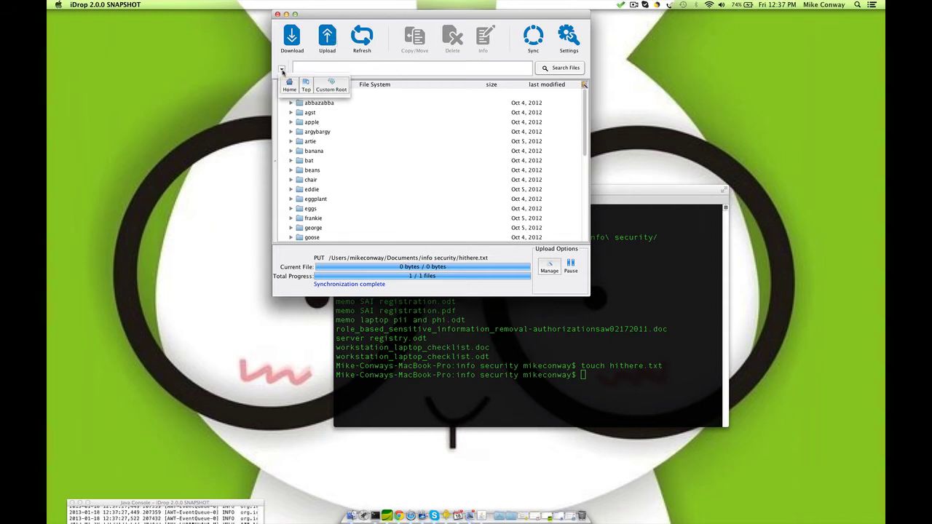
click(294, 86)
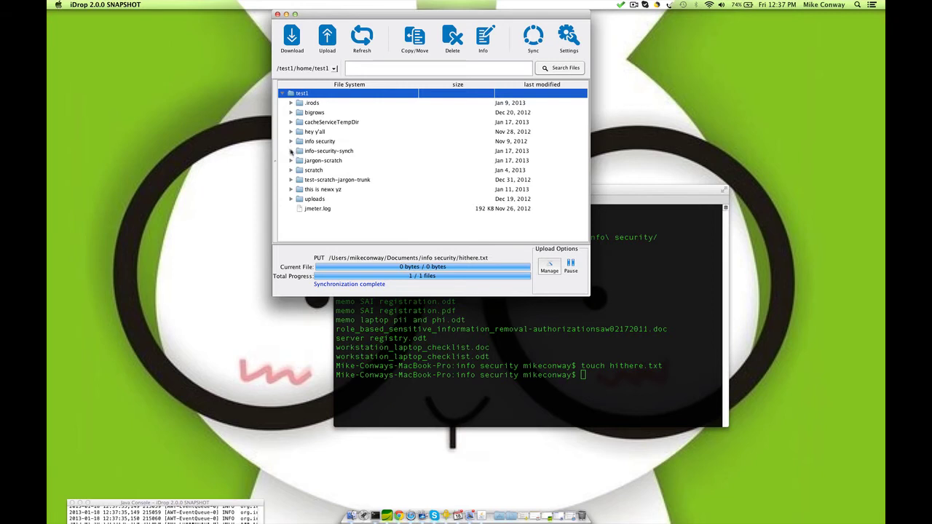
click(290, 152)
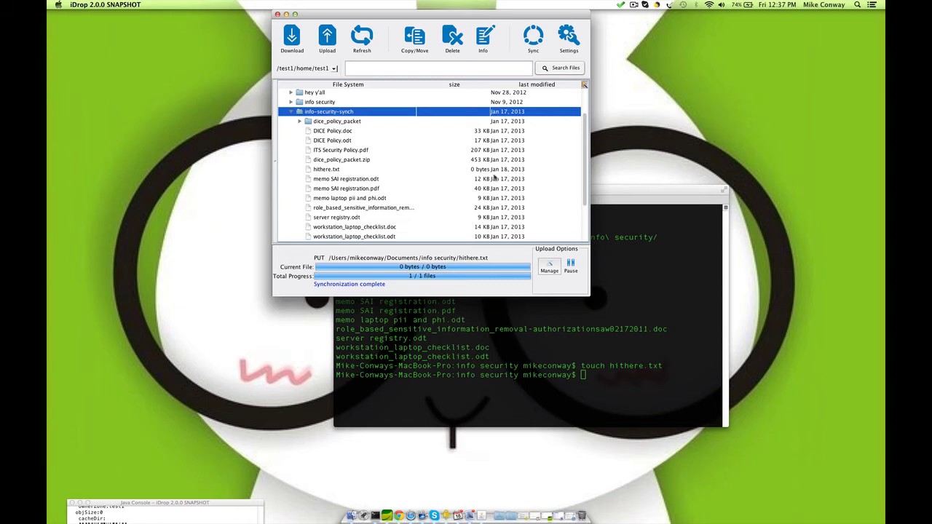
click(481, 353)
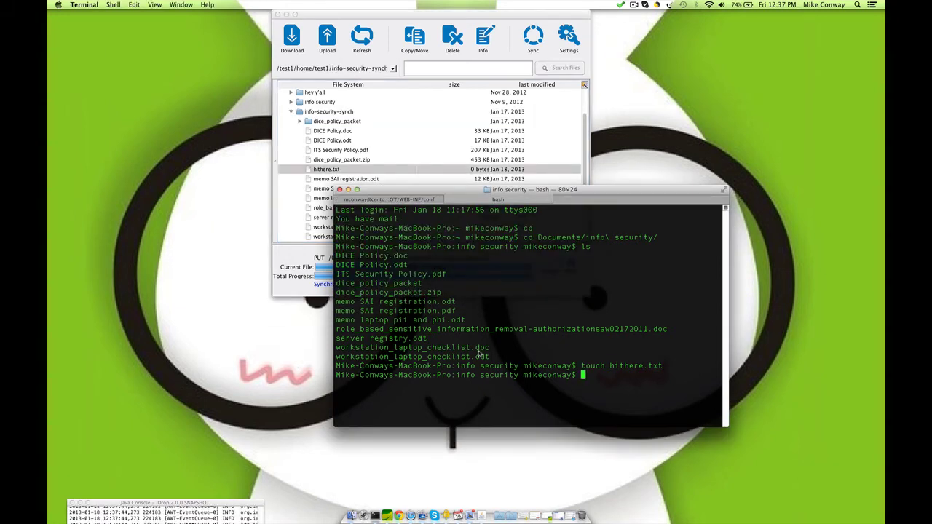
Step: Write the line 'hi there' into hithere.txt with nano, save and exit, then open iDrop Settings
text(nano hi)
key(Tab)
key(Return)
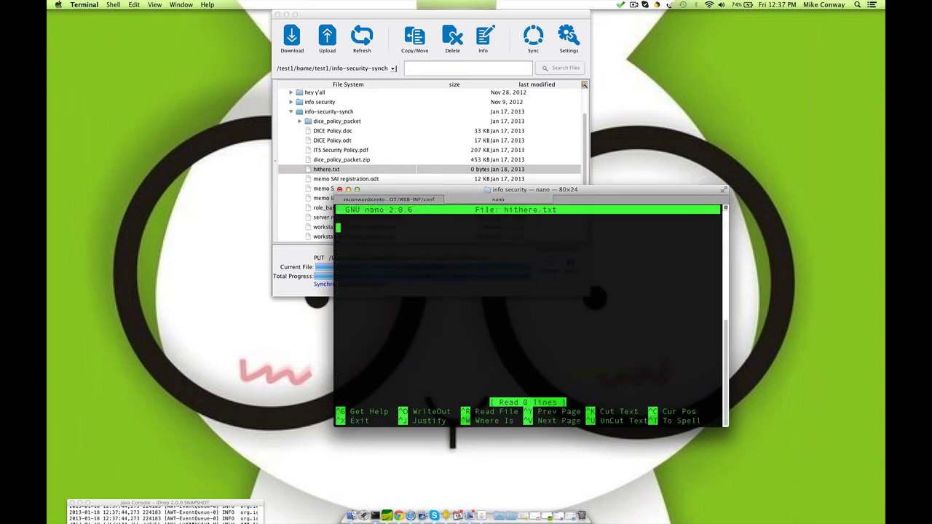
text(hi there)
key(ctrl+o)
key(Return)
key(ctrl+x)
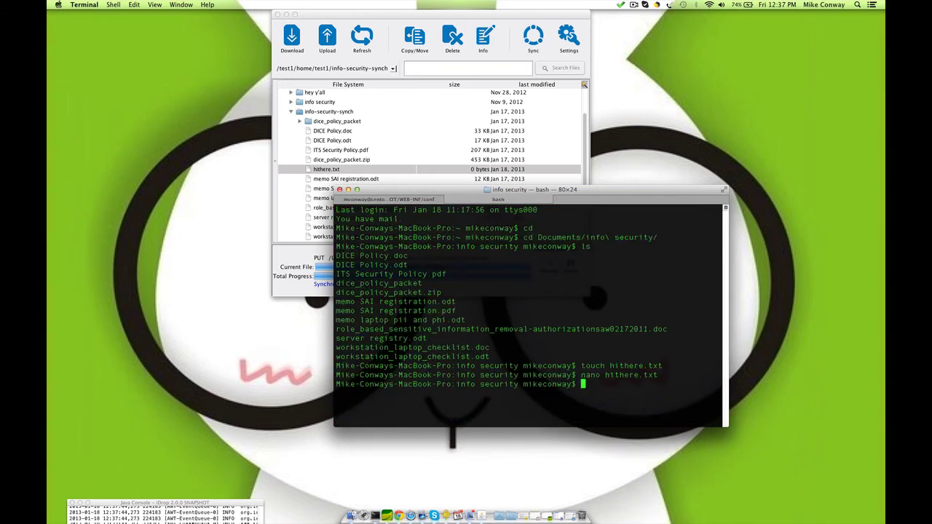
click(569, 37)
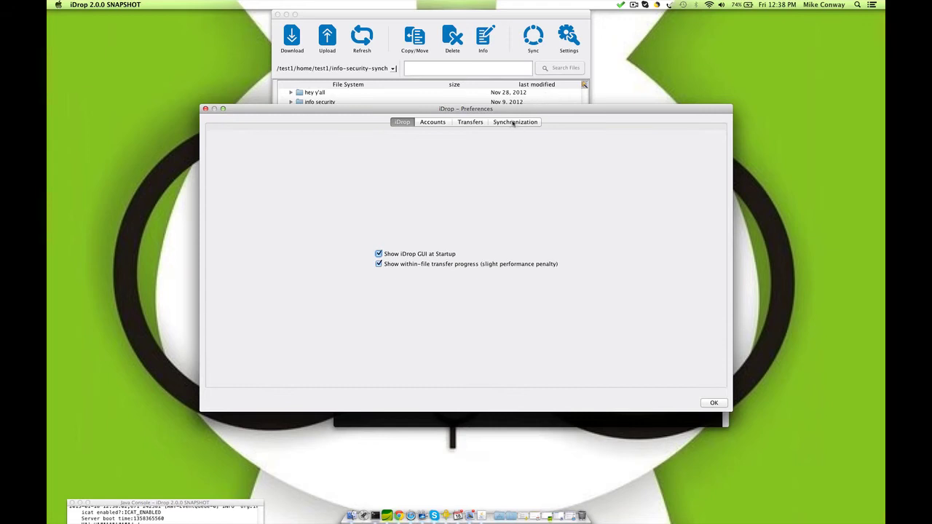
Step: Trigger an immediate synch1 run to upload the edited hithere.txt, then close Preferences
click(514, 122)
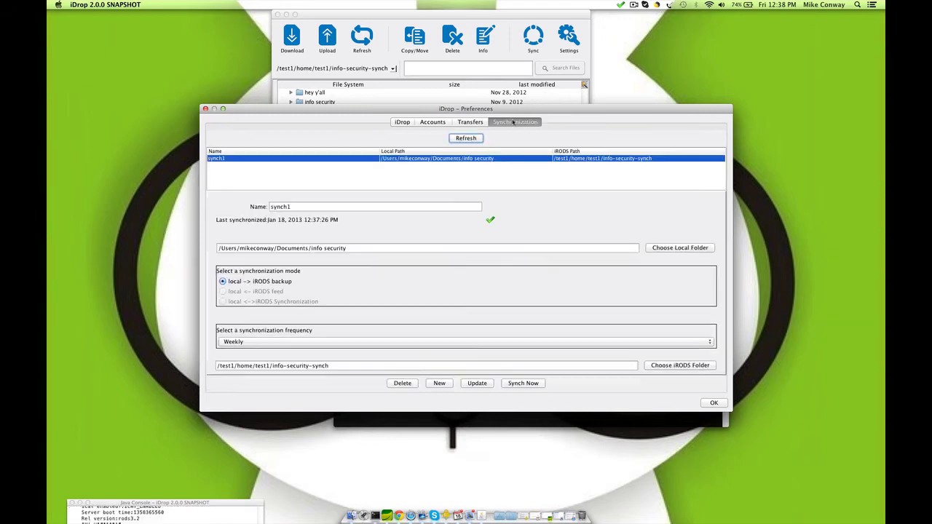
click(523, 384)
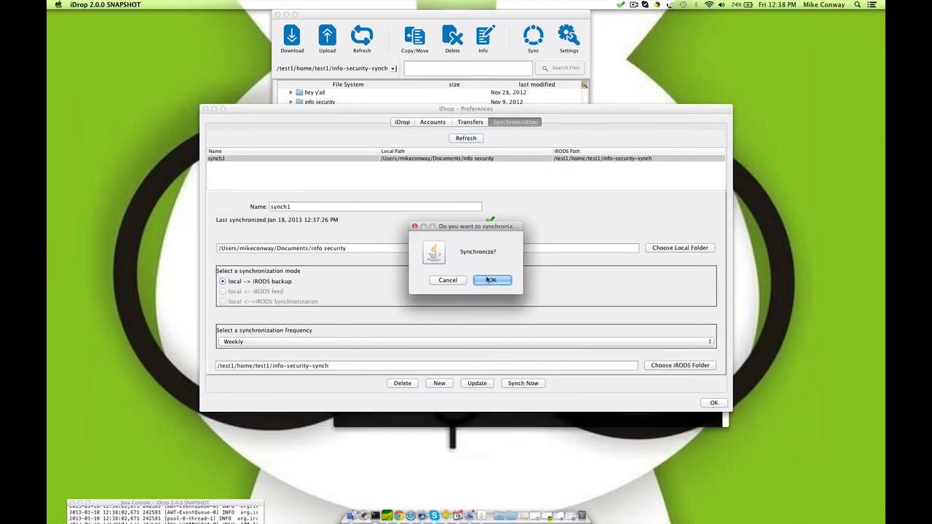
click(489, 283)
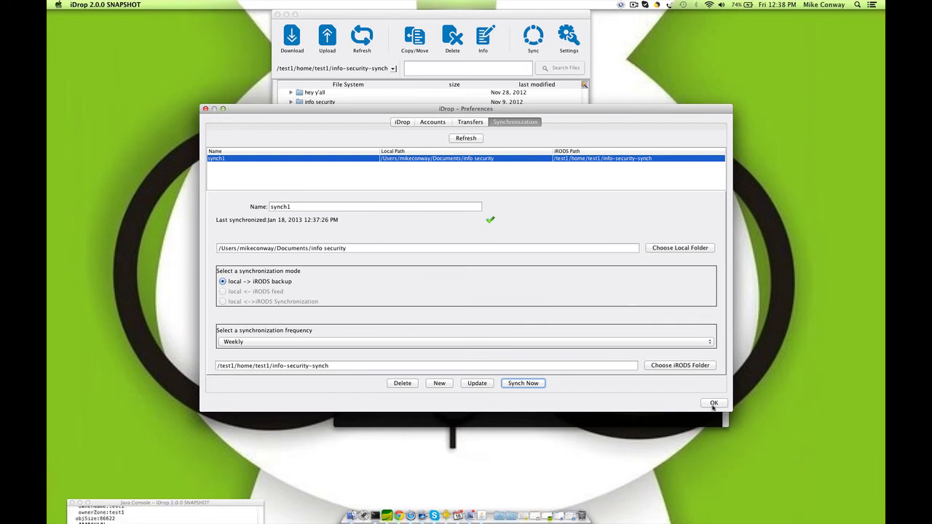
click(713, 403)
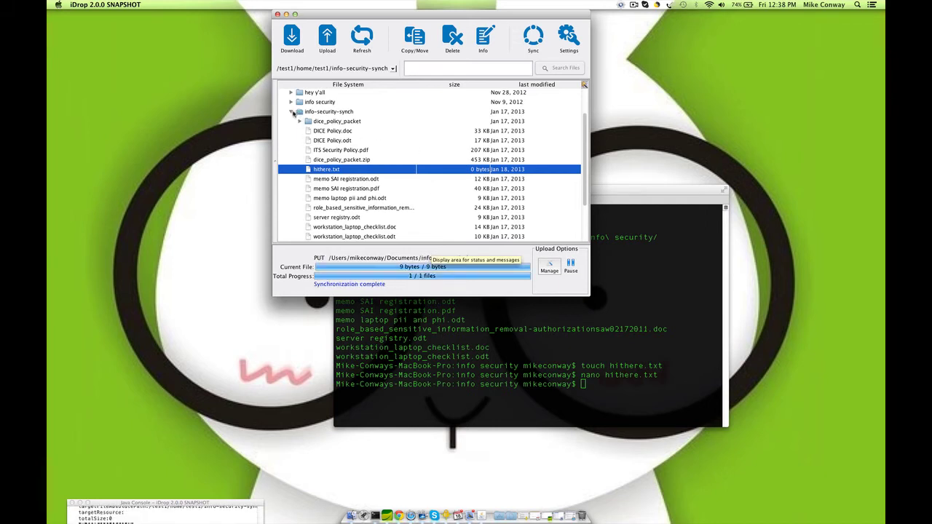
Step: Collapse info-security-synch, refresh the iRODS listing, and select the test1 home collection
scroll(292, 115, up, 3)
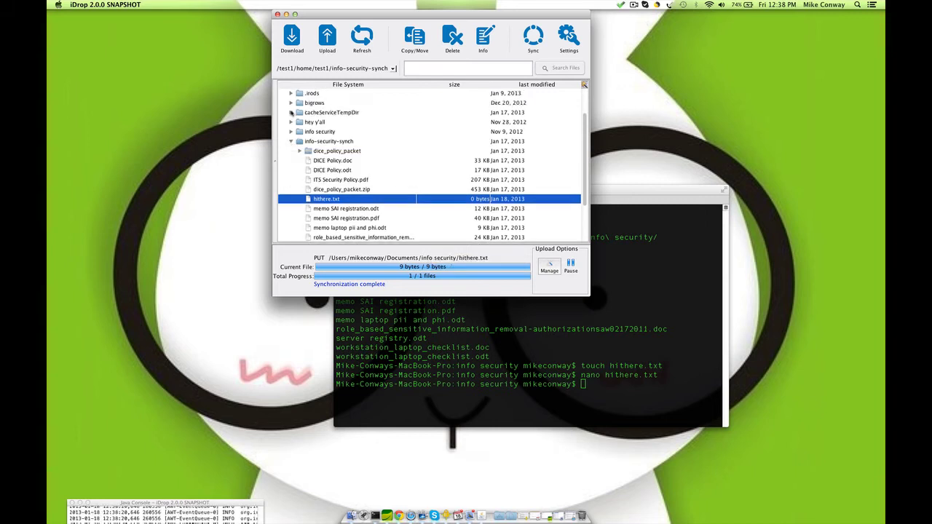
click(291, 113)
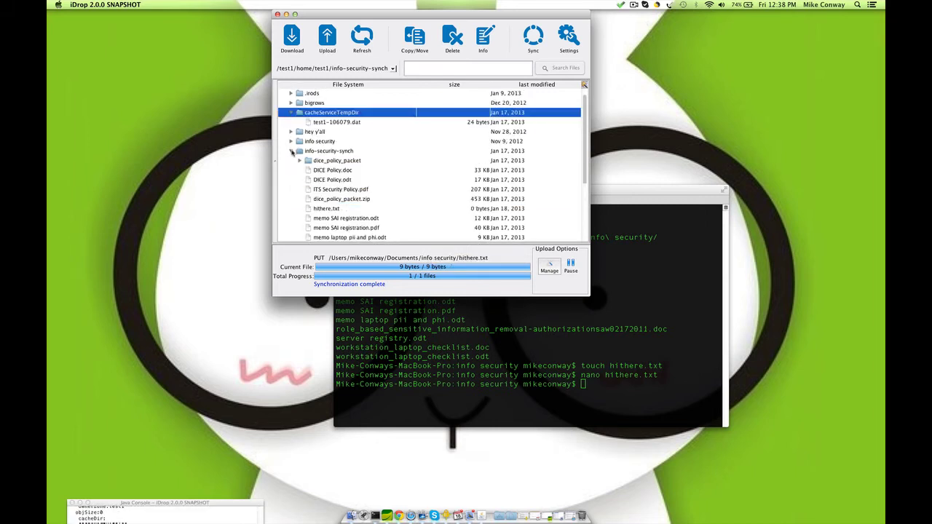
click(291, 151)
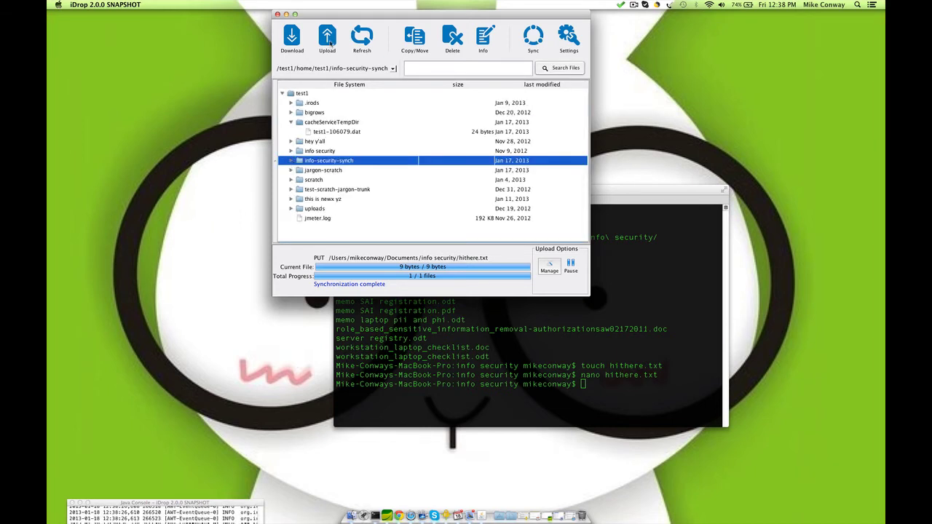
click(362, 38)
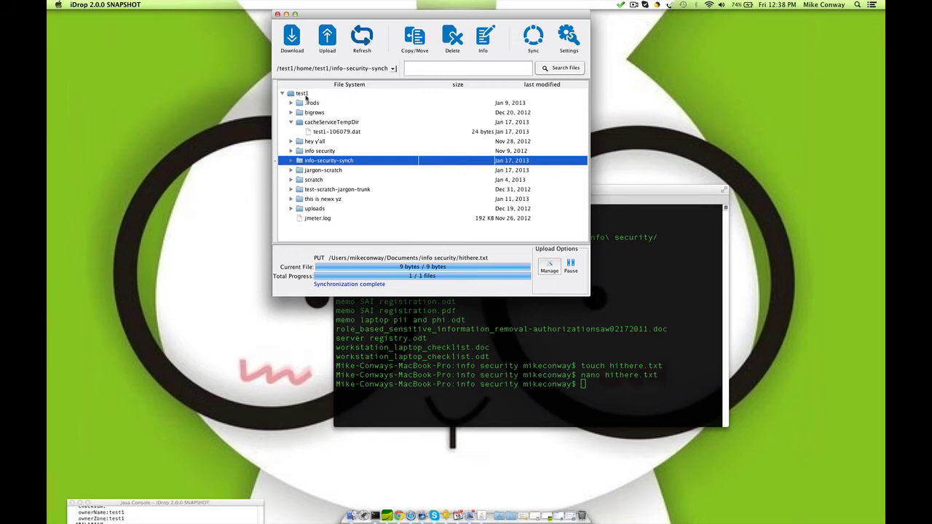
click(303, 94)
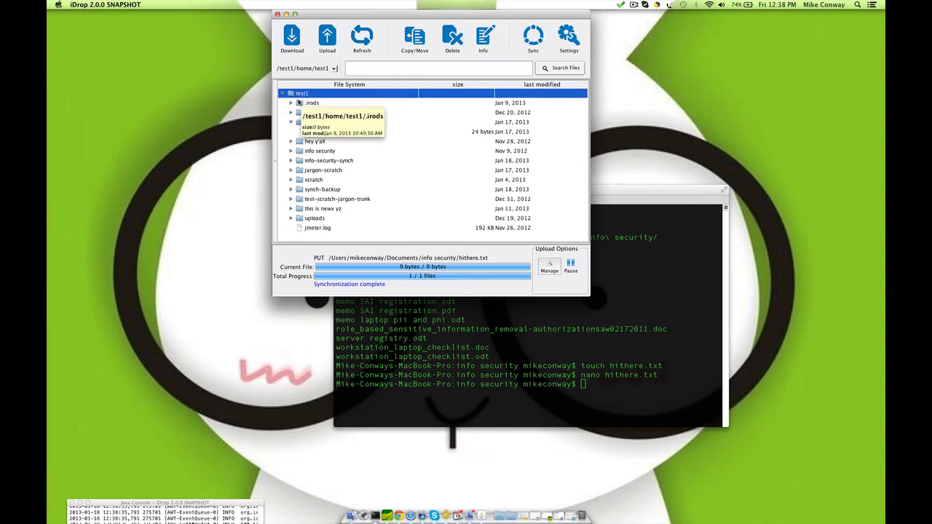
Step: Expand synch-backup/info-security-synch and show details of the hithere backup file
click(291, 190)
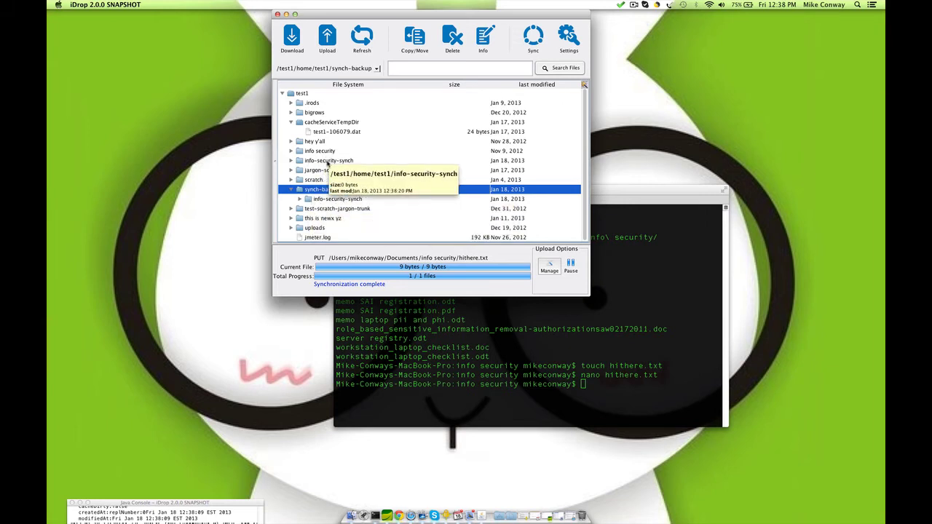
click(300, 199)
click(299, 199)
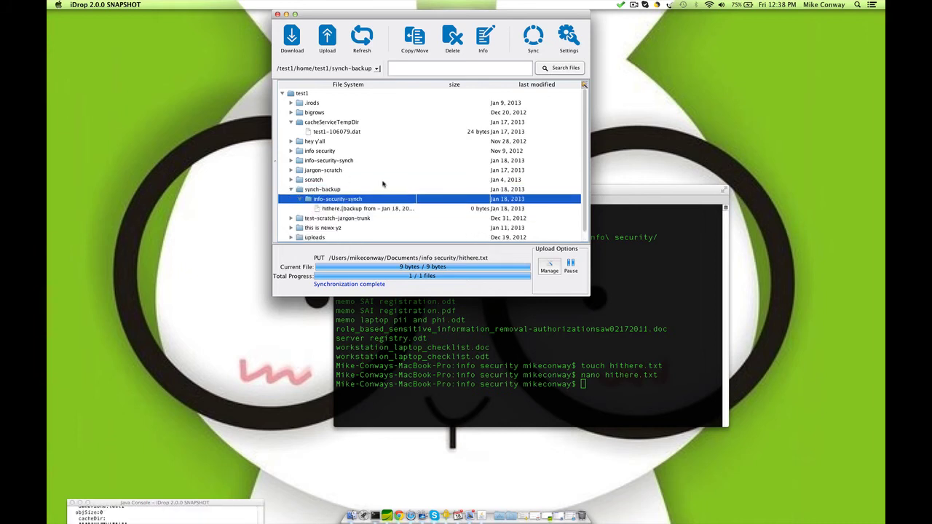
click(416, 199)
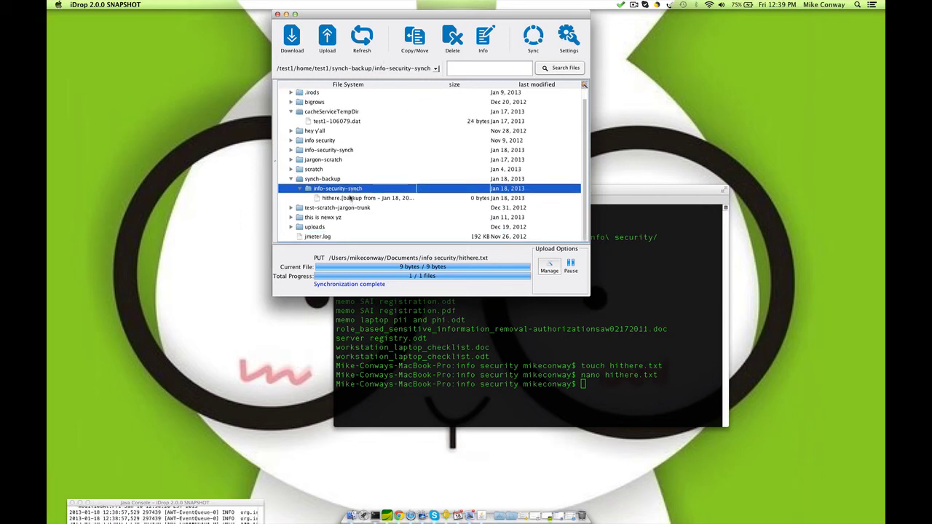
click(350, 198)
click(485, 42)
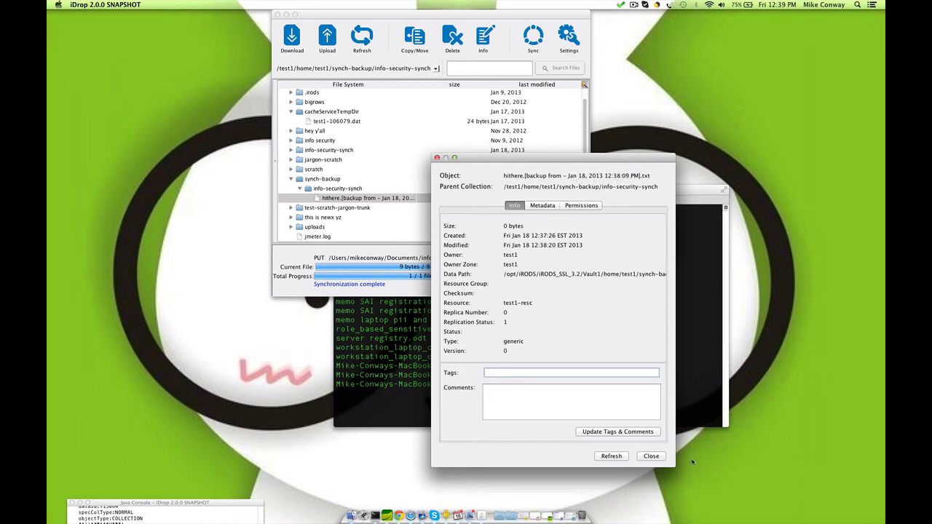
Step: Close the backup file's details window and return to the program's preferences
click(652, 456)
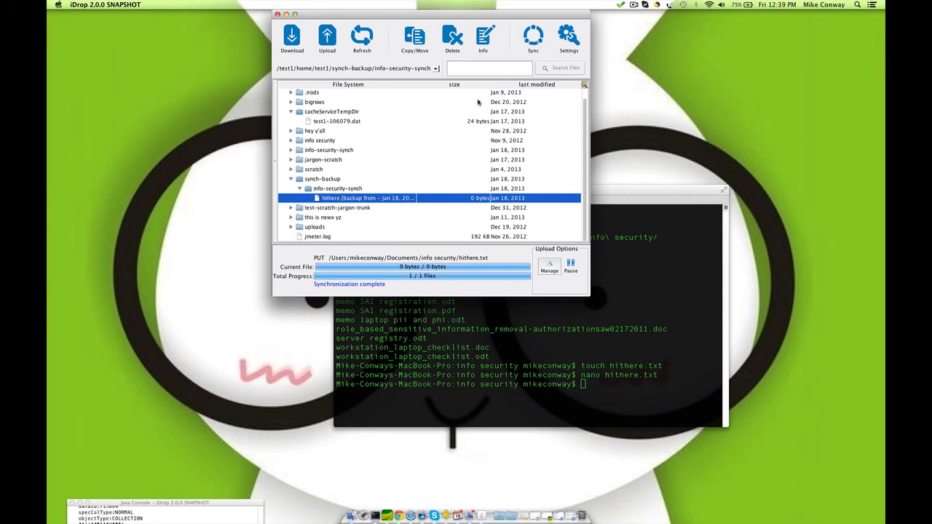
click(567, 36)
Step: Add a new synchronization job in the Synchronization settings and name it synch2
click(528, 123)
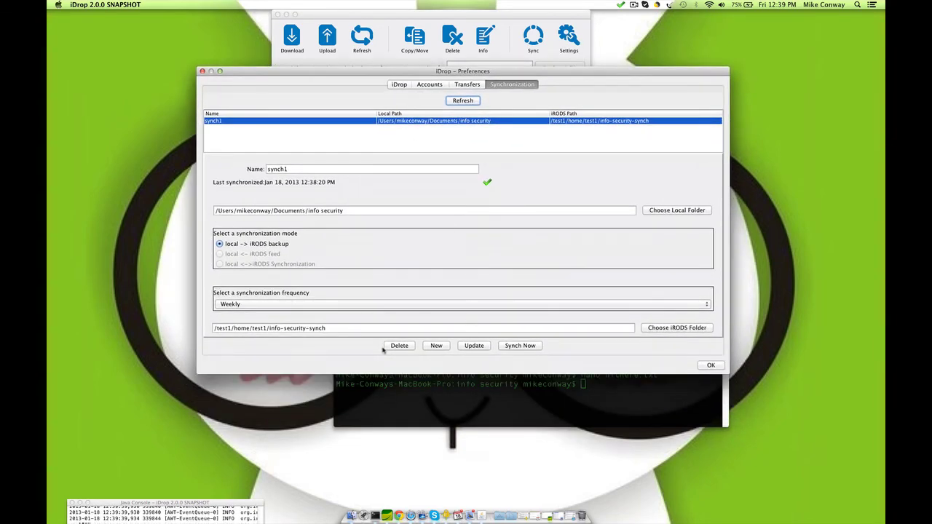
click(438, 346)
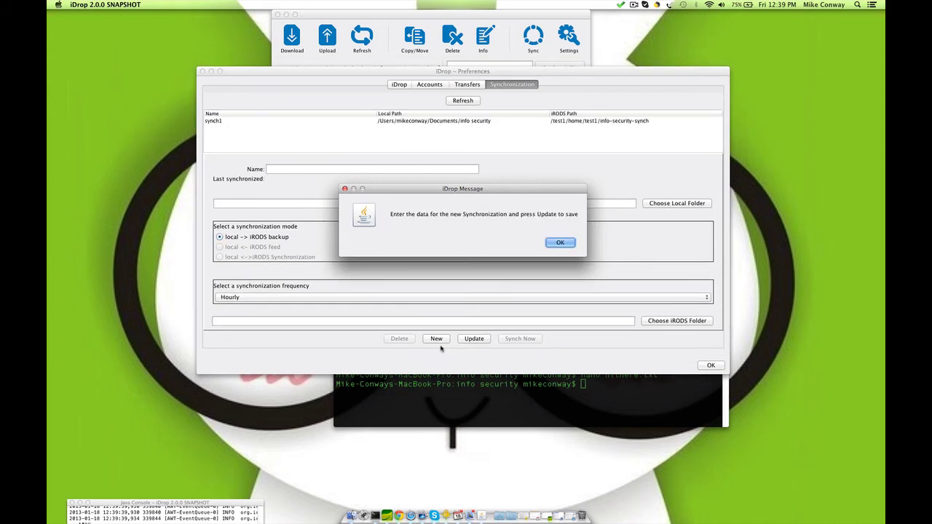
click(565, 246)
click(295, 171)
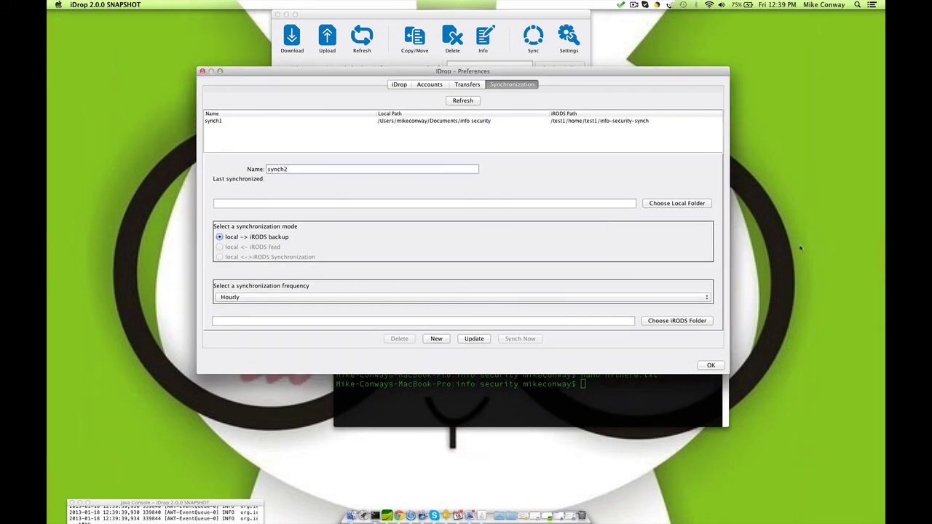
Step: Set synch2's local folder to Documents/irods notes
click(670, 207)
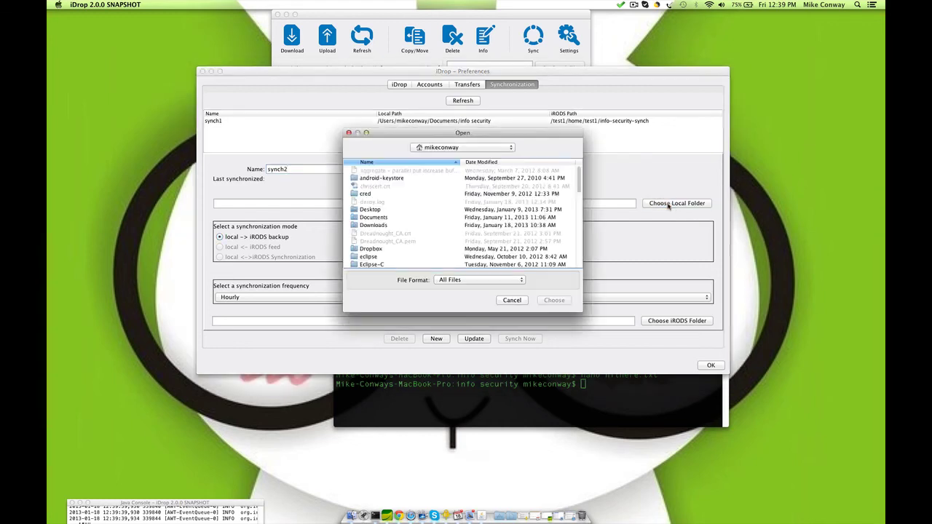
scroll(392, 210, down, 1)
double_click(390, 211)
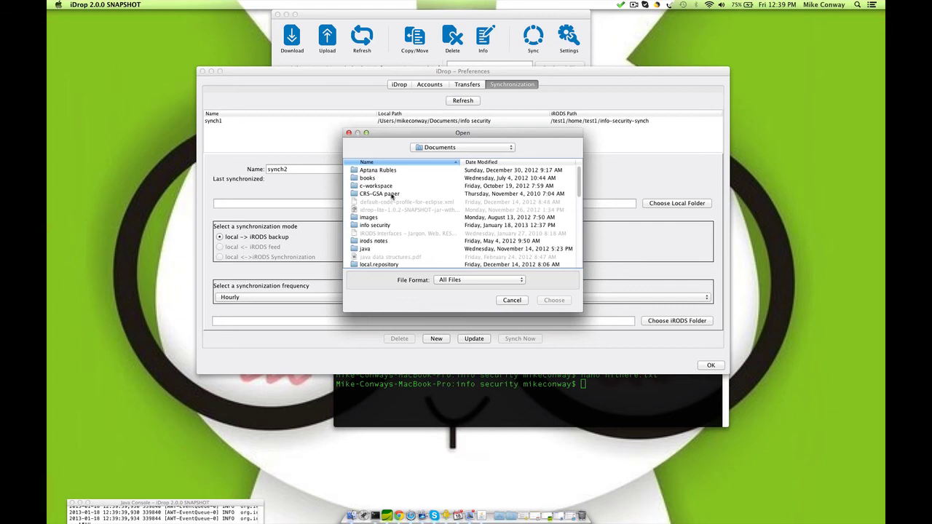
scroll(393, 195, down, 3)
click(378, 210)
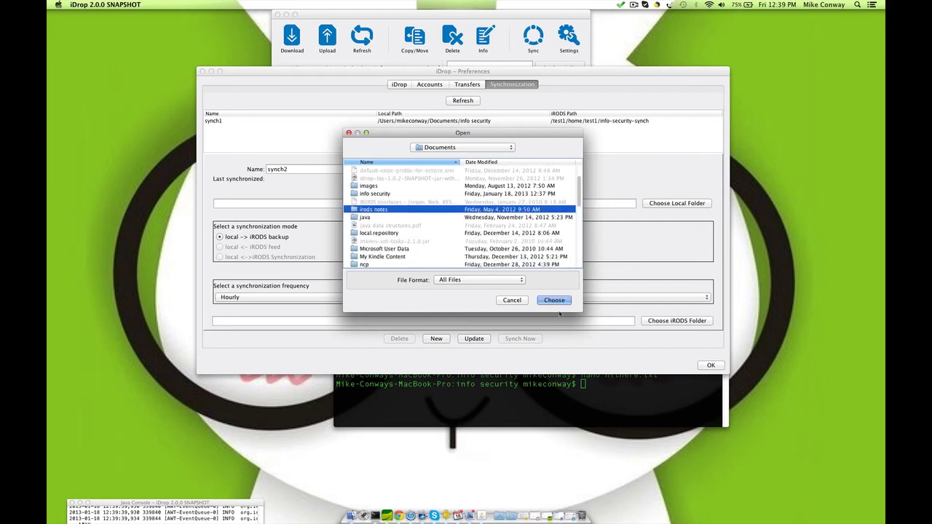
click(556, 301)
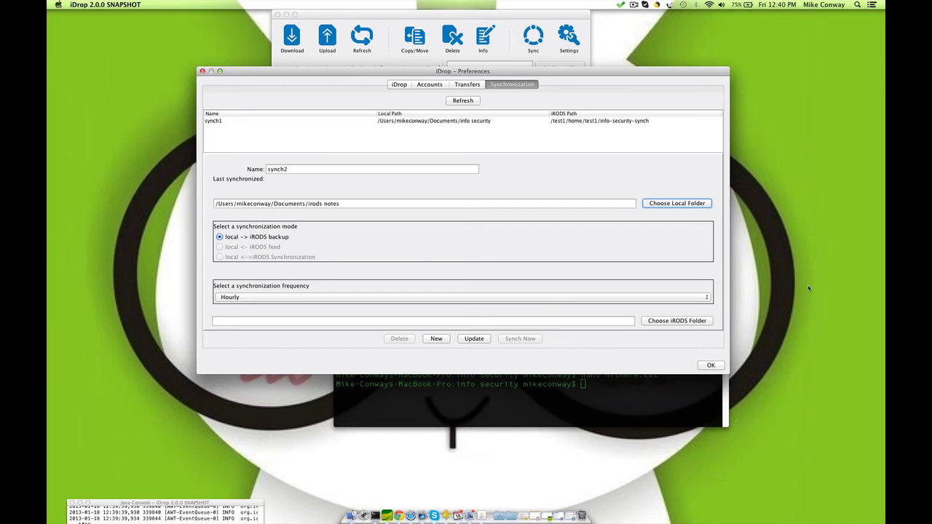
click(298, 297)
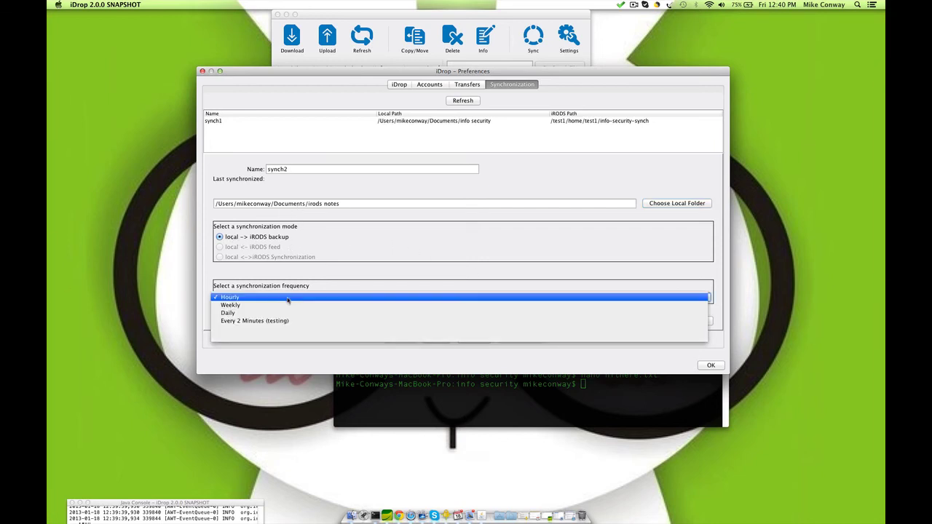
Step: Set synch2's frequency to Daily and expand the test1 root in the iRODS folder chooser
click(230, 313)
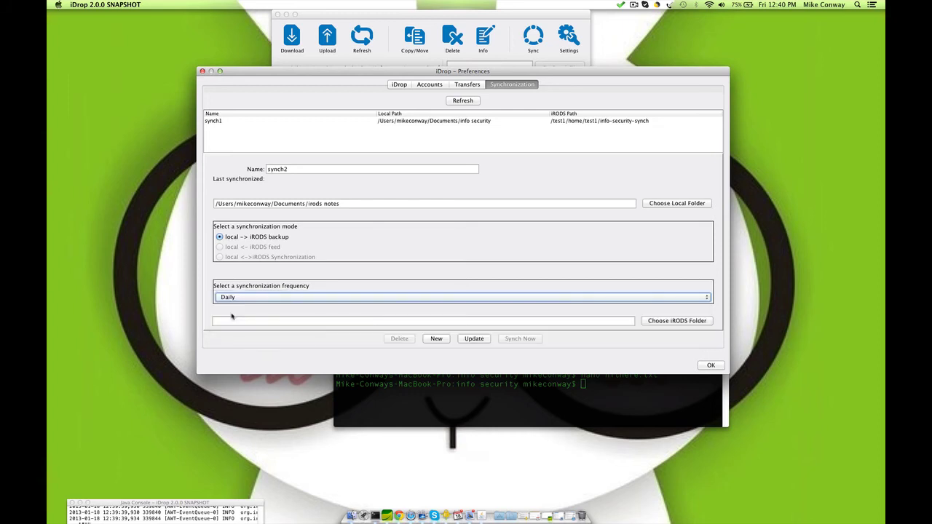
click(691, 324)
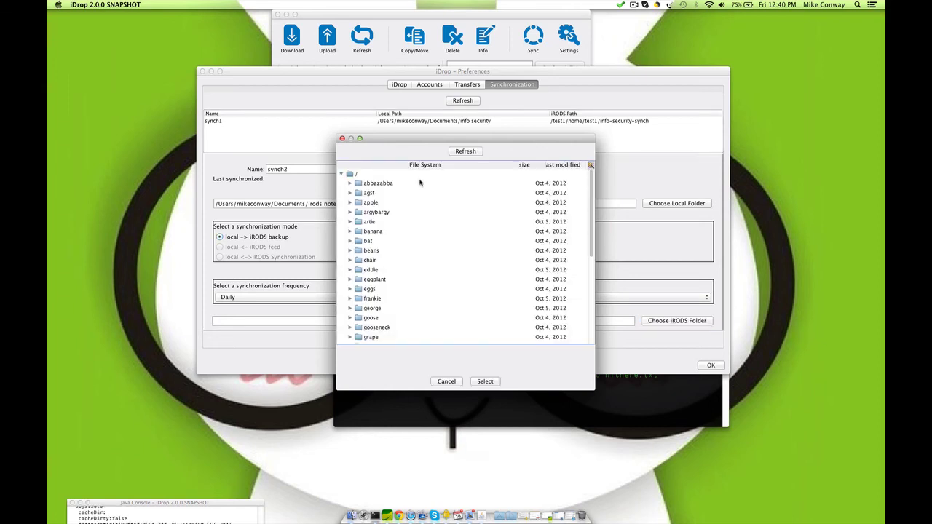
scroll(426, 233, down, 6)
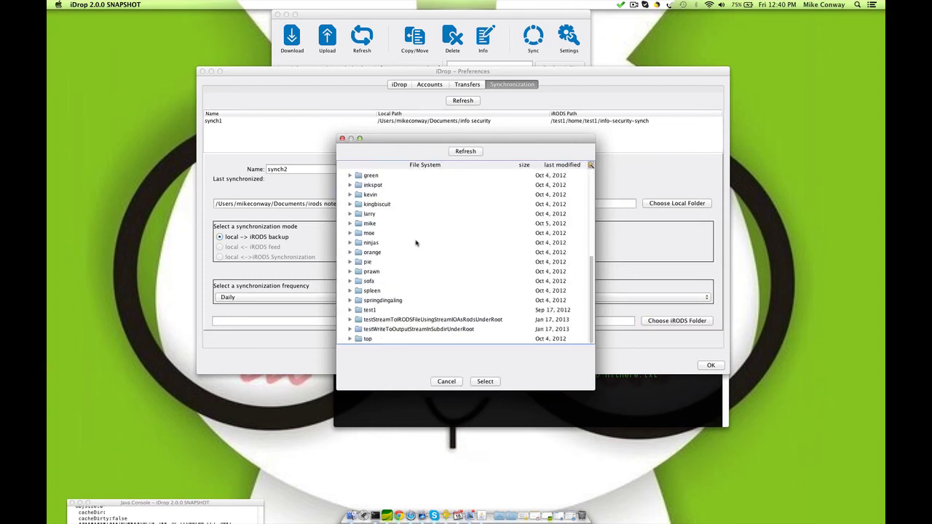
click(350, 311)
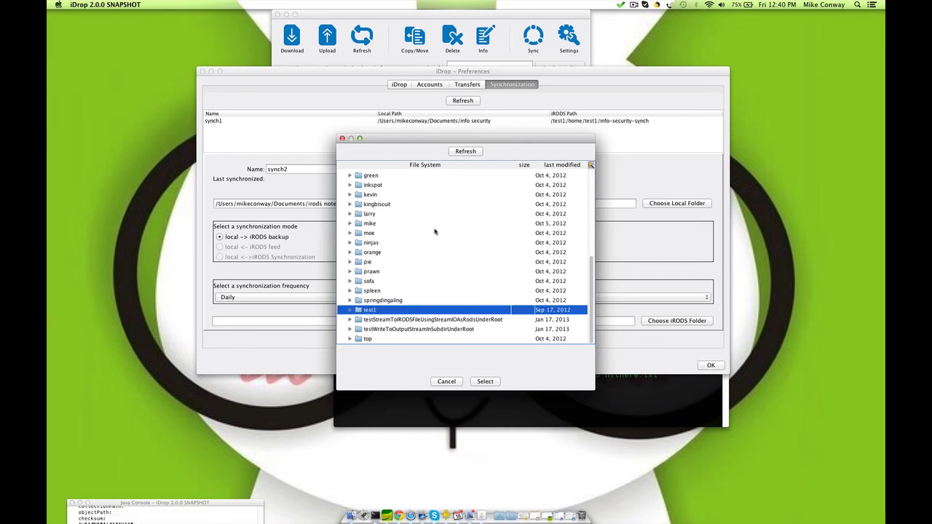
key(Right)
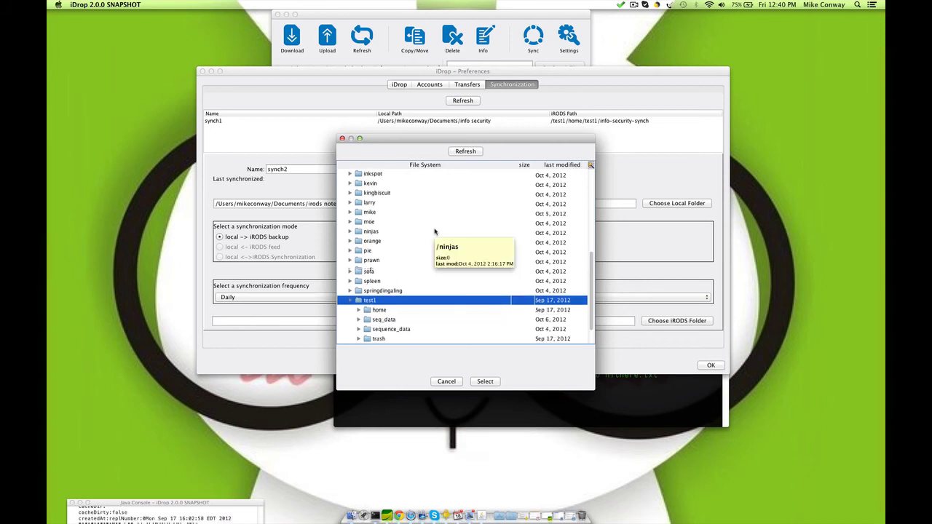
Step: Choose /test1/home/test1/this is newx yz as synch2's iRODS destination
scroll(426, 248, down, 2)
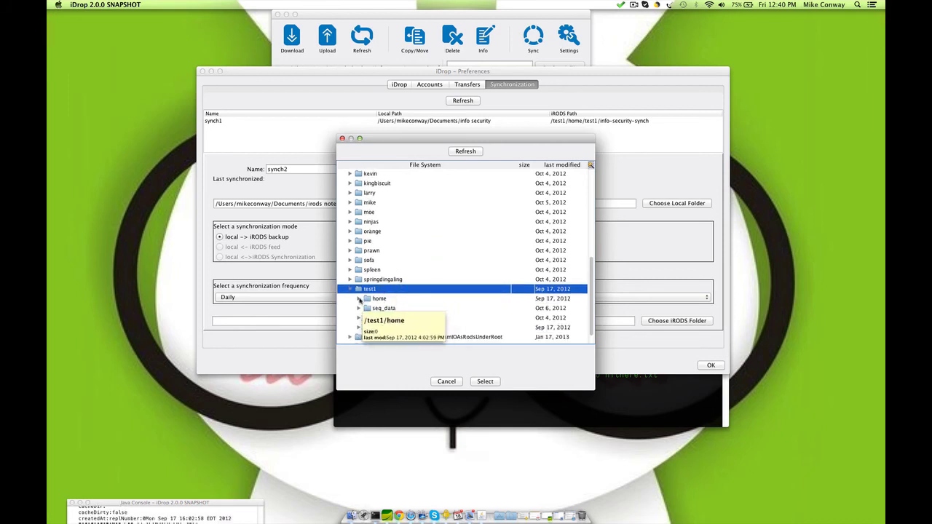
key(Down)
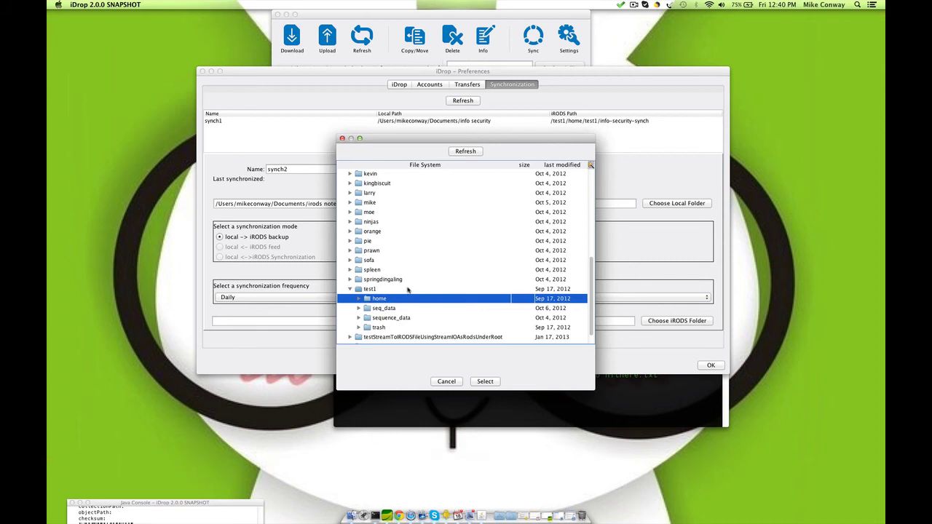
key(Right)
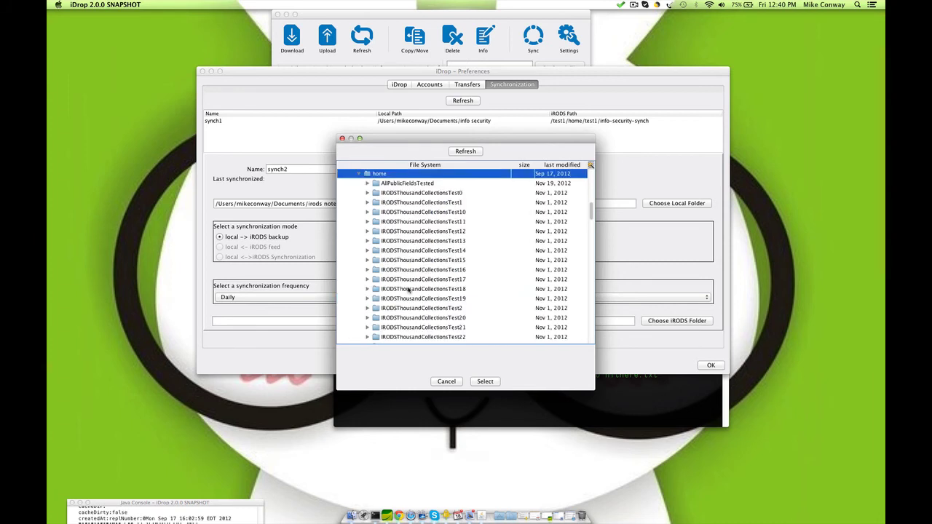
scroll(410, 291, down, 15)
scroll(410, 299, down, 4)
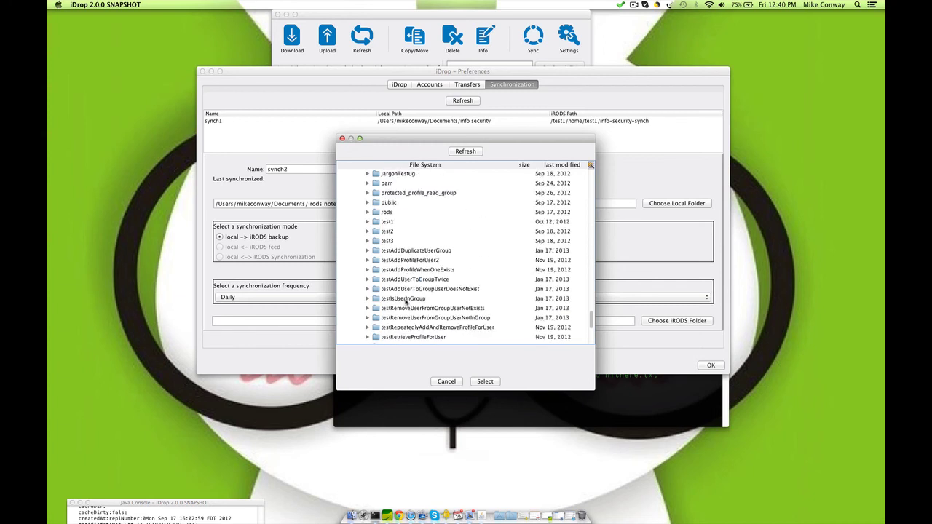
click(368, 221)
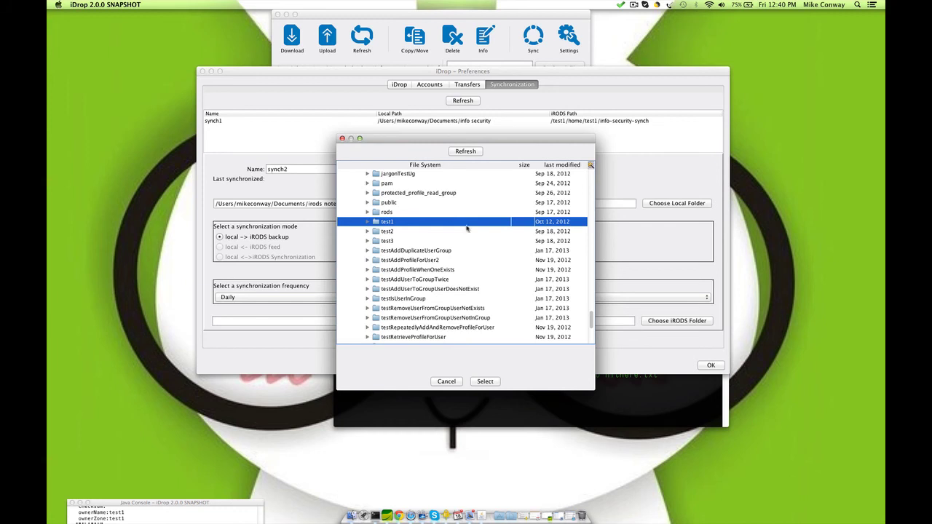
double_click(447, 219)
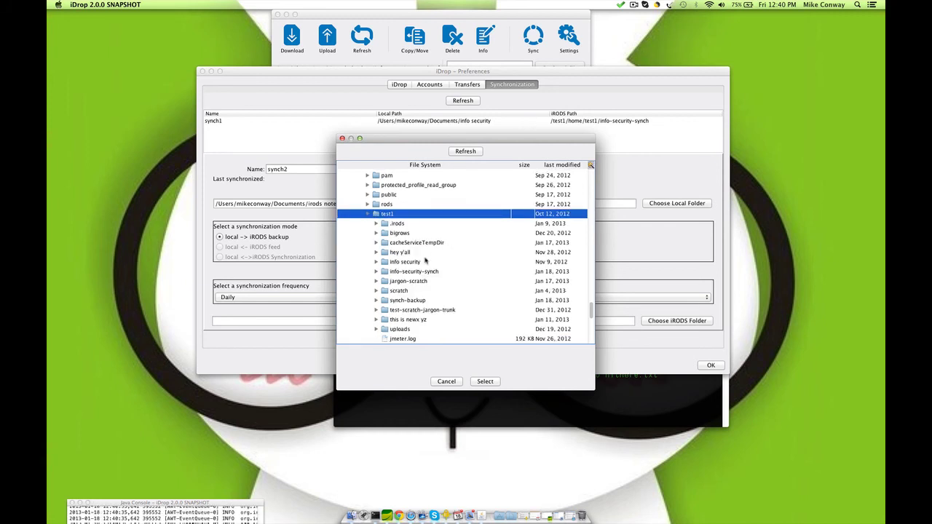
click(406, 320)
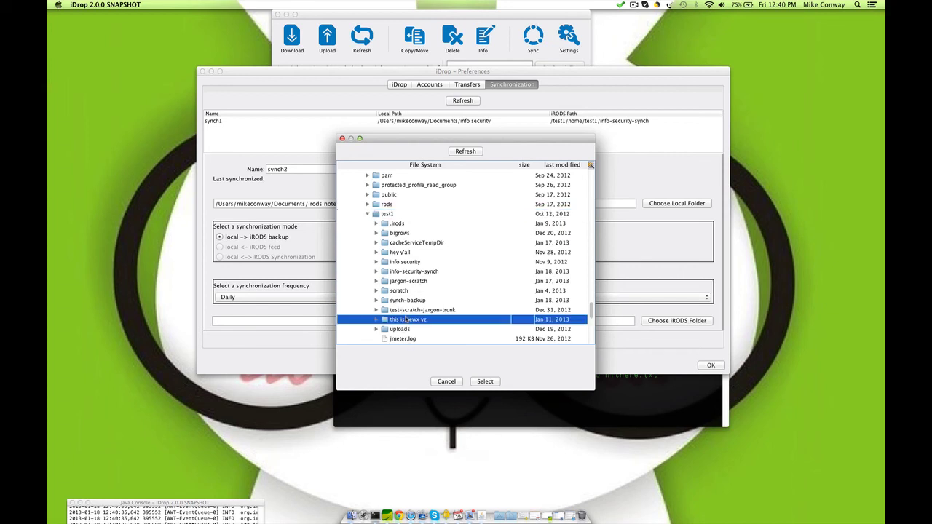
click(485, 382)
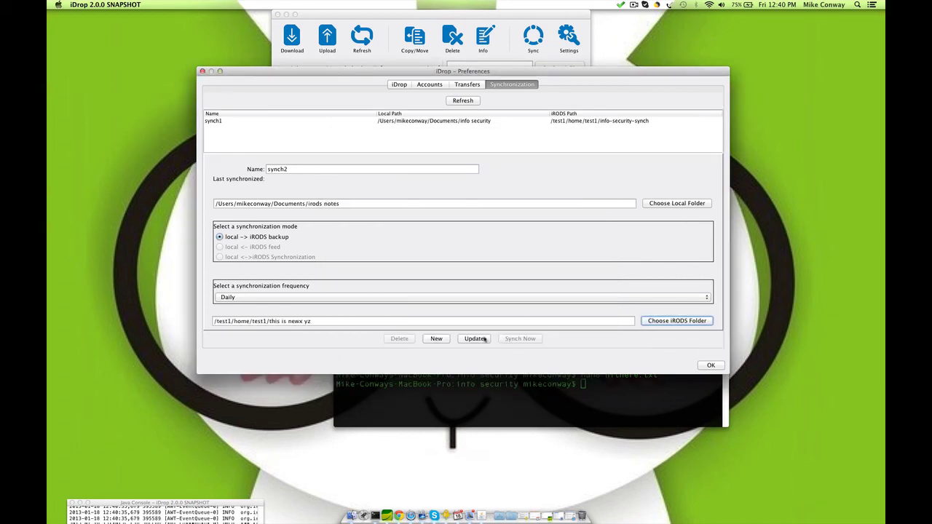
Step: Save the synch2 configuration, start its first run, and close Preferences
click(471, 340)
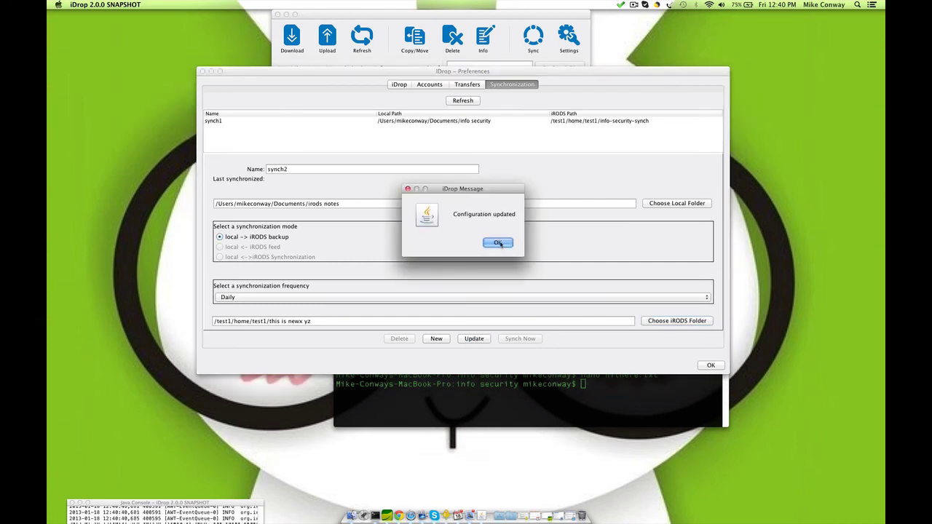
click(498, 243)
click(231, 128)
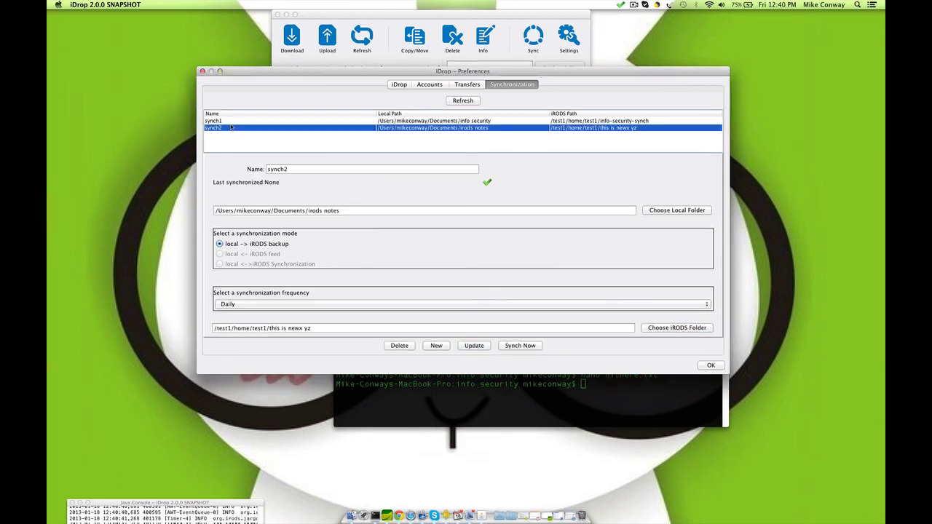
click(507, 348)
click(491, 243)
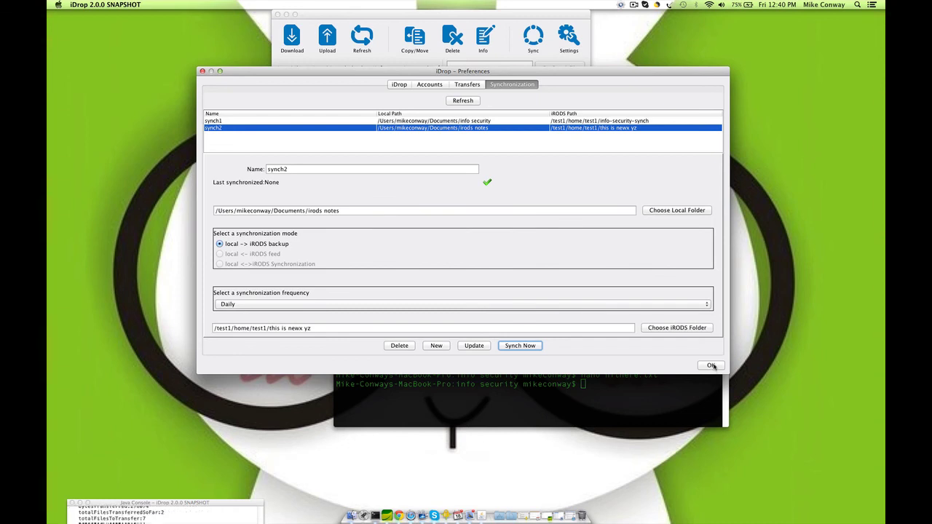
click(711, 365)
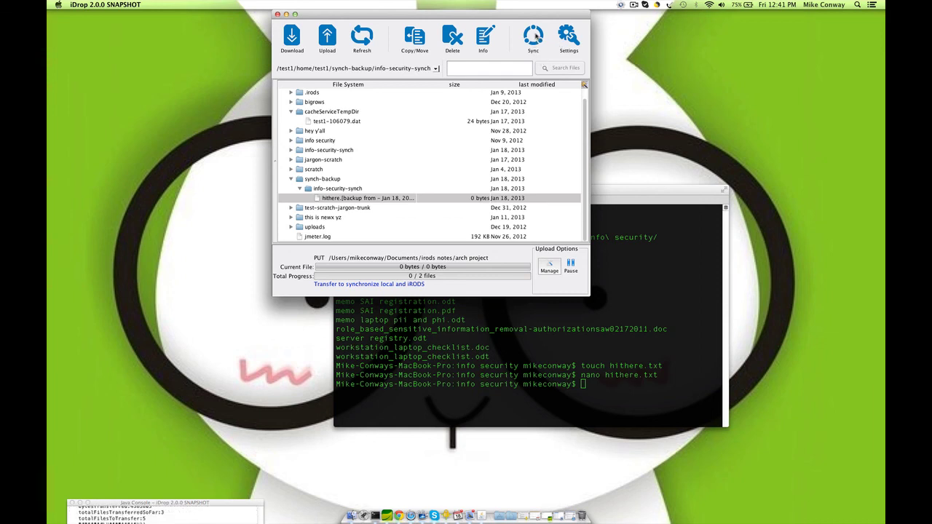
Step: Let synch2 upload all 5 files into 'this is newx yz', nudging the window meanwhile
drag(531, 34, 538, 54)
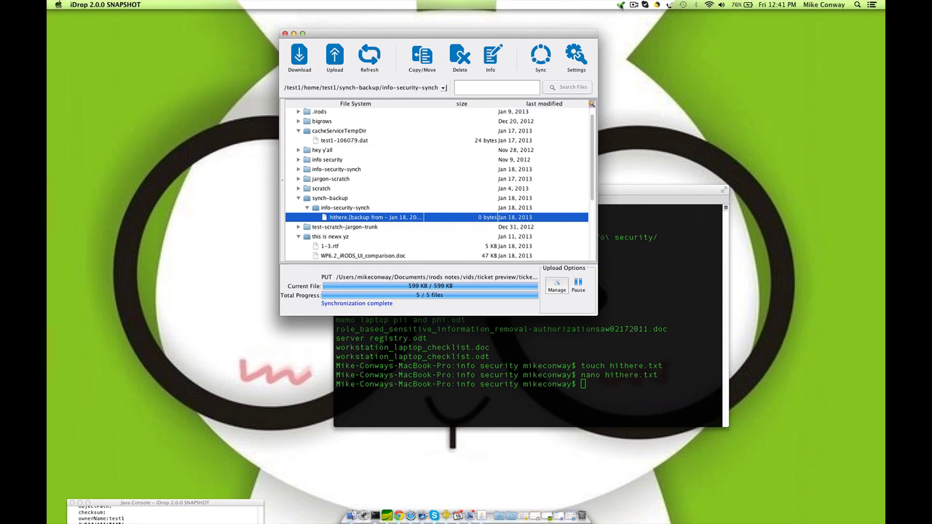
click(621, 6)
click(620, 5)
click(636, 6)
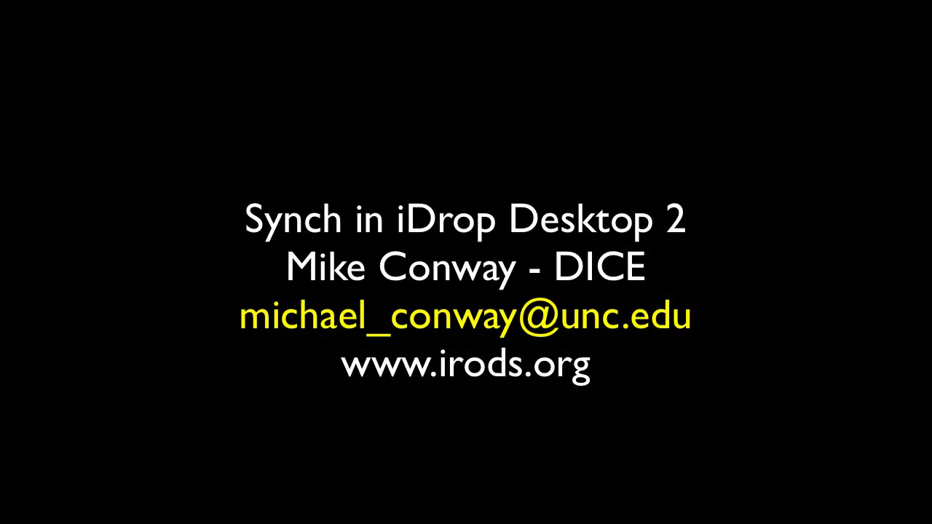